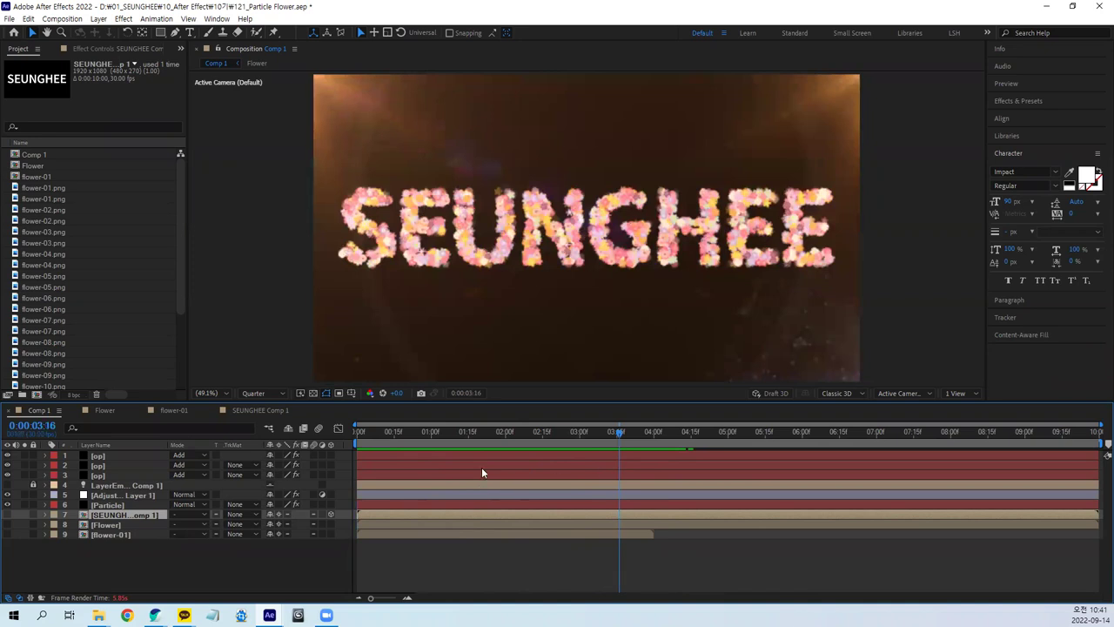
# Open the Flower composition and scrub from its start to 0:00:00:22 to examine its sequence of flower images
pyautogui.click(120, 526)
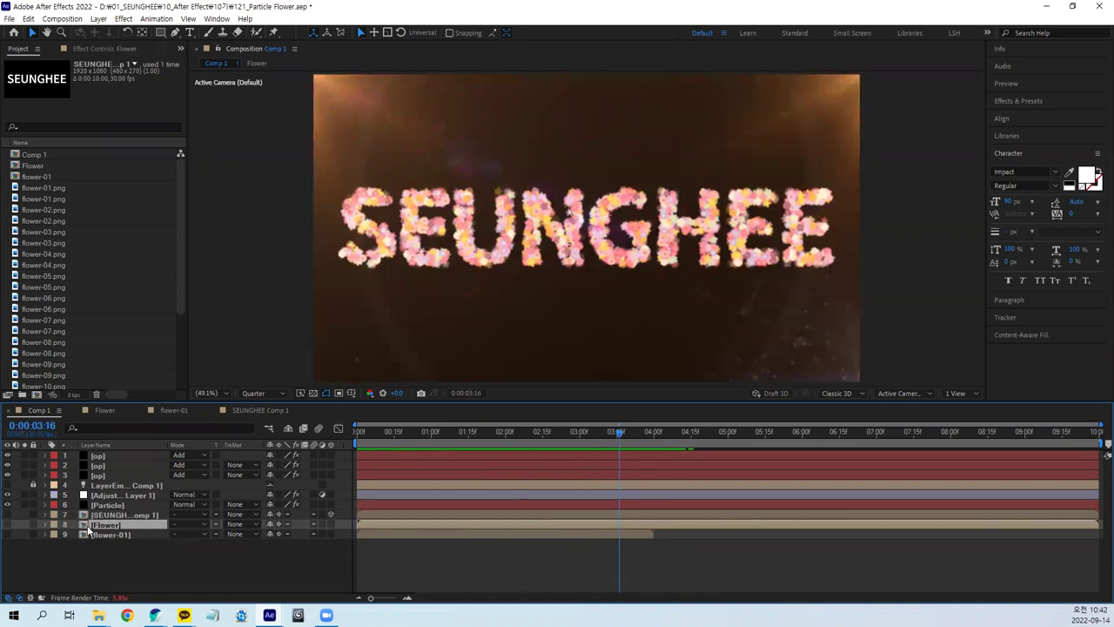
pyautogui.doubleClick(88, 529)
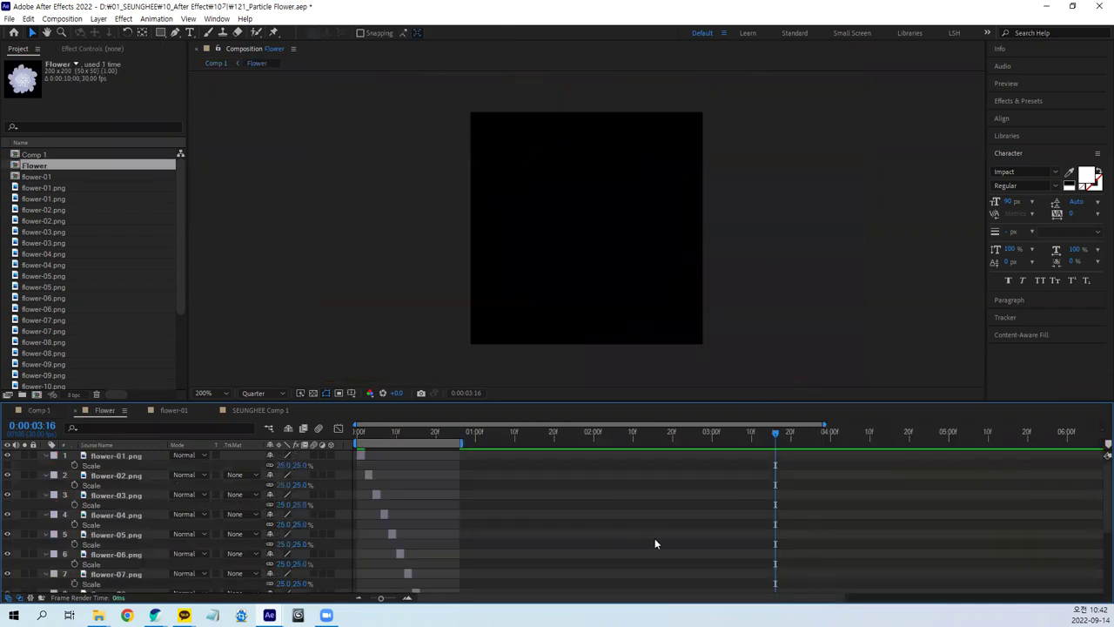
pyautogui.click(362, 435)
pyautogui.moveTo(362, 435); pyautogui.dragTo(443, 444)
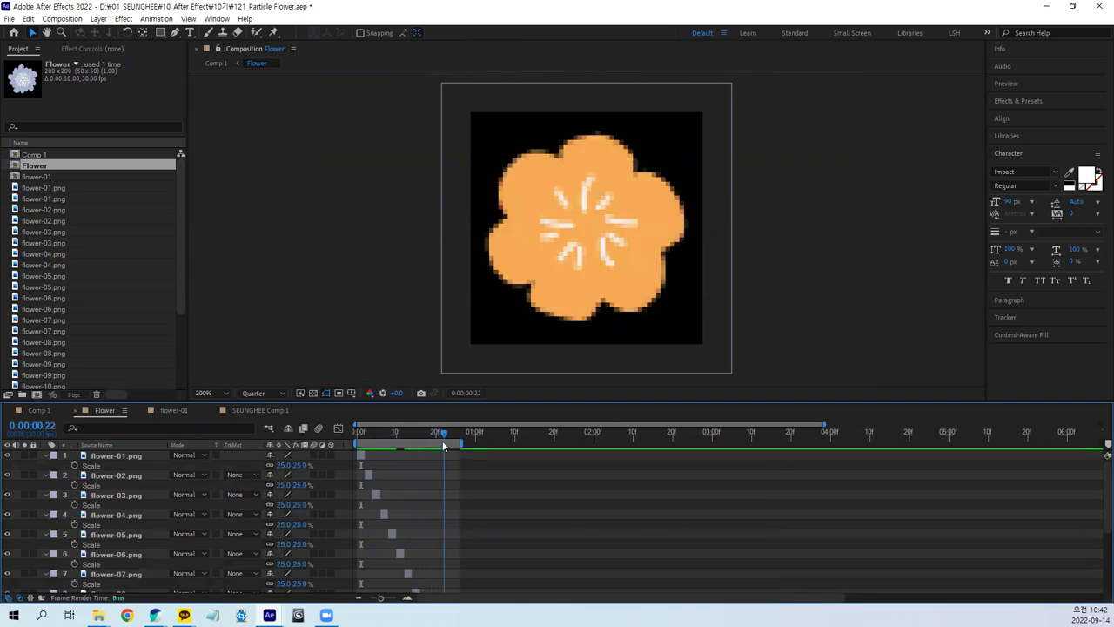
# Examine the text precomp and the flower-01 composition, returning to Comp 1 with the text precomp layer selected
pyautogui.hotkey('alt', 'shift', 's')
pyautogui.click(262, 410)
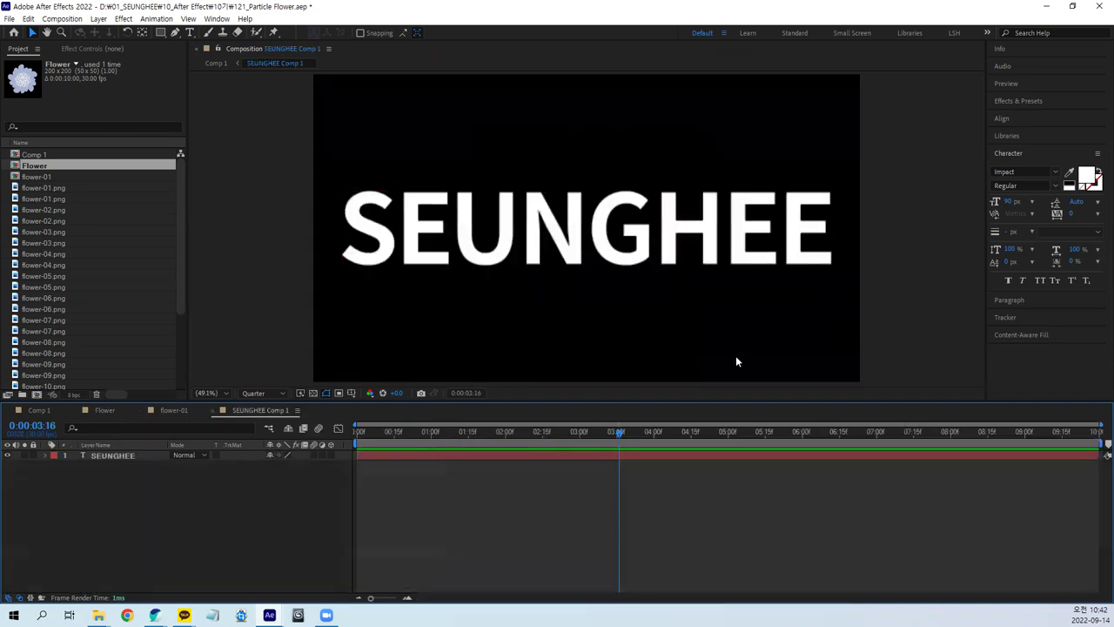
pyautogui.click(176, 411)
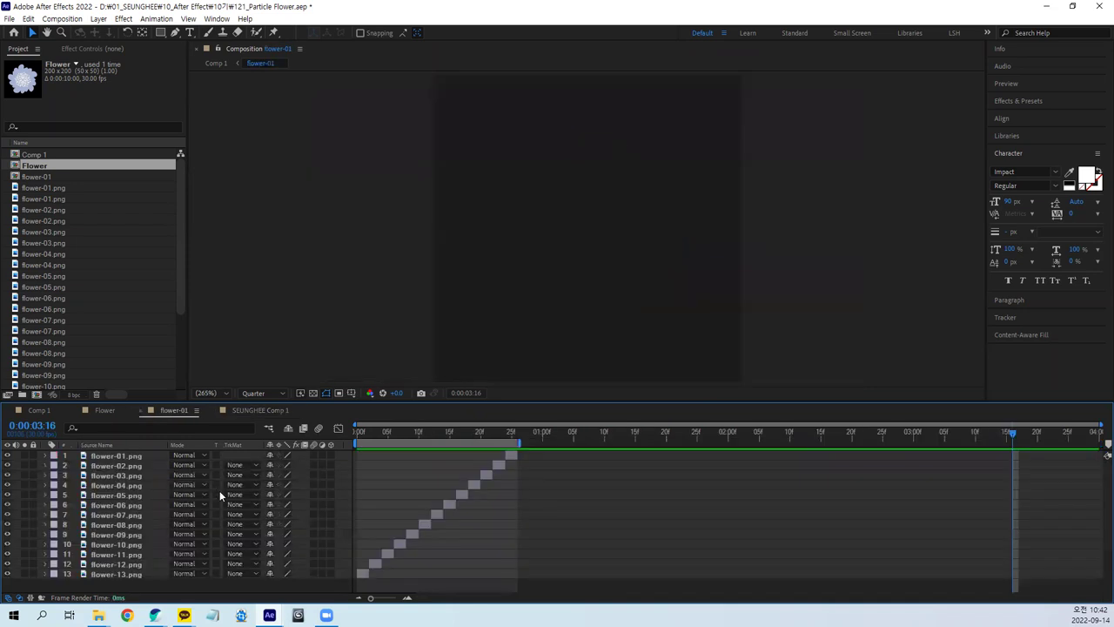
pyautogui.click(48, 411)
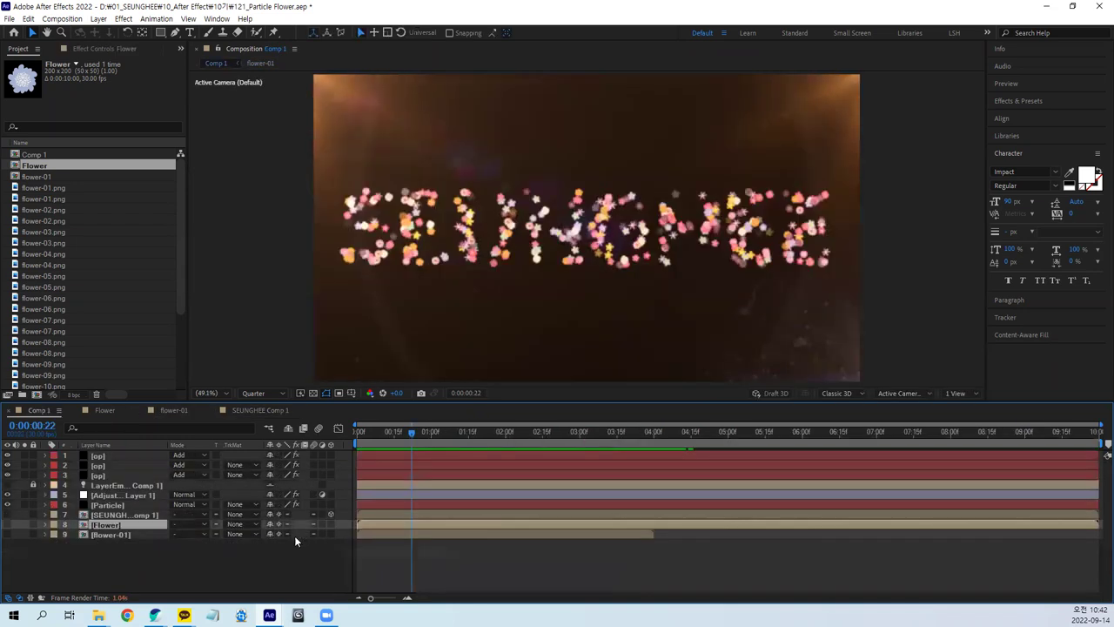
pyautogui.click(144, 514)
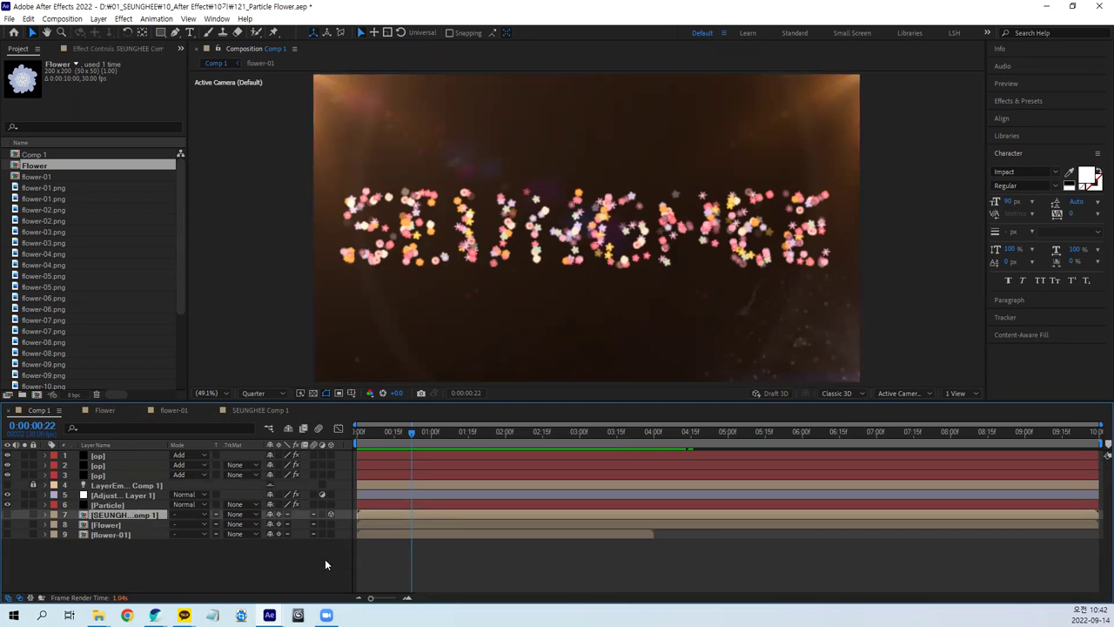
# Examine the Particular emitter settings on the Particle layer, including its Emitter Type and expanded Layer Emitter options
pyautogui.click(126, 505)
pyautogui.click(101, 49)
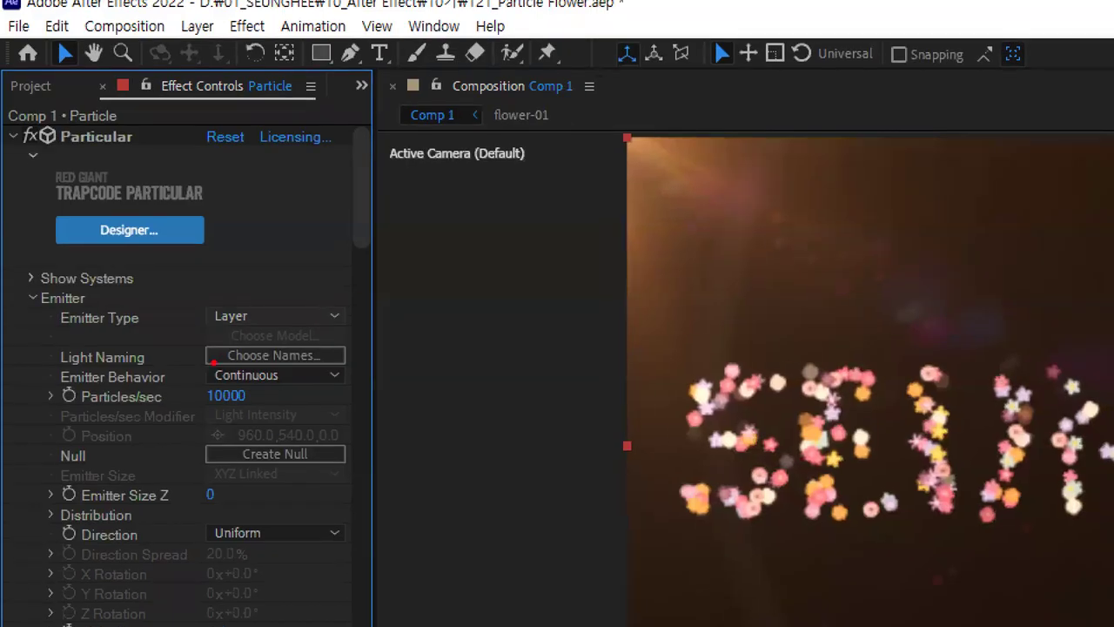
pyautogui.moveTo(252, 338)
pyautogui.mouseDown()
pyautogui.moveTo(191, 298)
pyautogui.moveTo(263, 305)
pyautogui.moveTo(228, 332)
pyautogui.mouseUp()
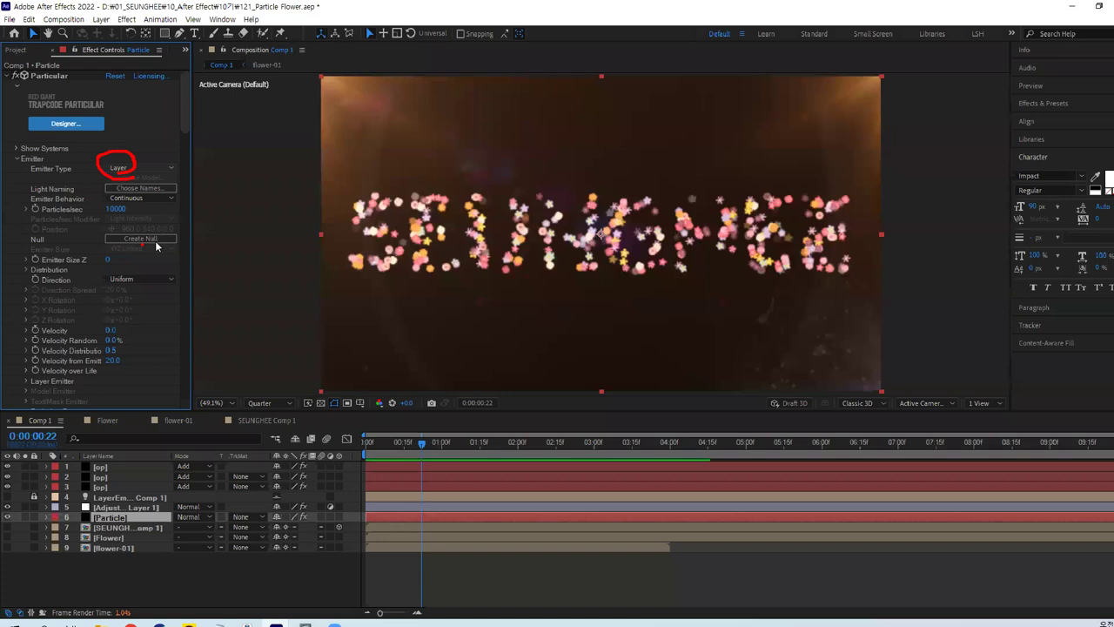
pyautogui.press('Escape')
pyautogui.click(24, 372)
# Review the Particle layer's remaining emitter and particle settings and expand the Sprite Controls to inspect their layer and time sampling
pyautogui.scroll(-2, 144, 347)
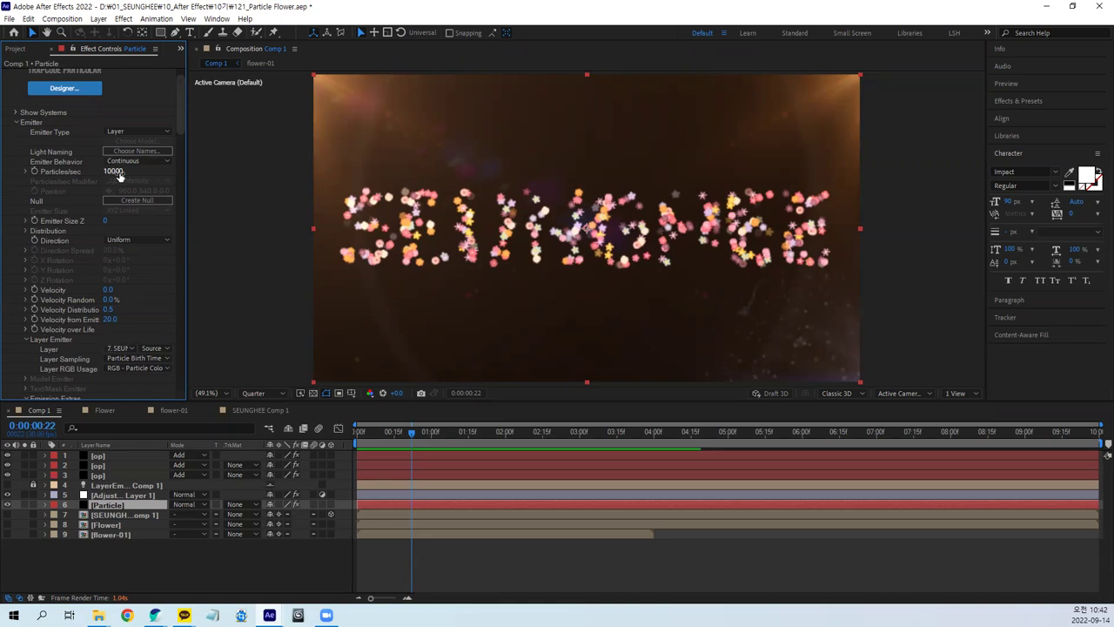
pyautogui.scroll(-6, 168, 266)
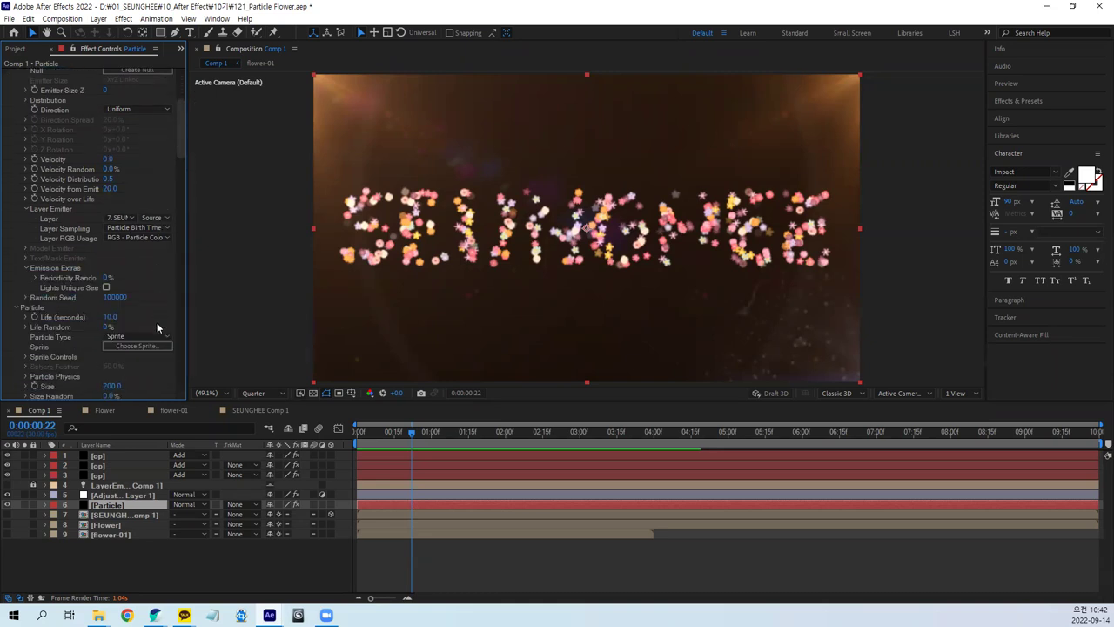
pyautogui.scroll(-2, 133, 315)
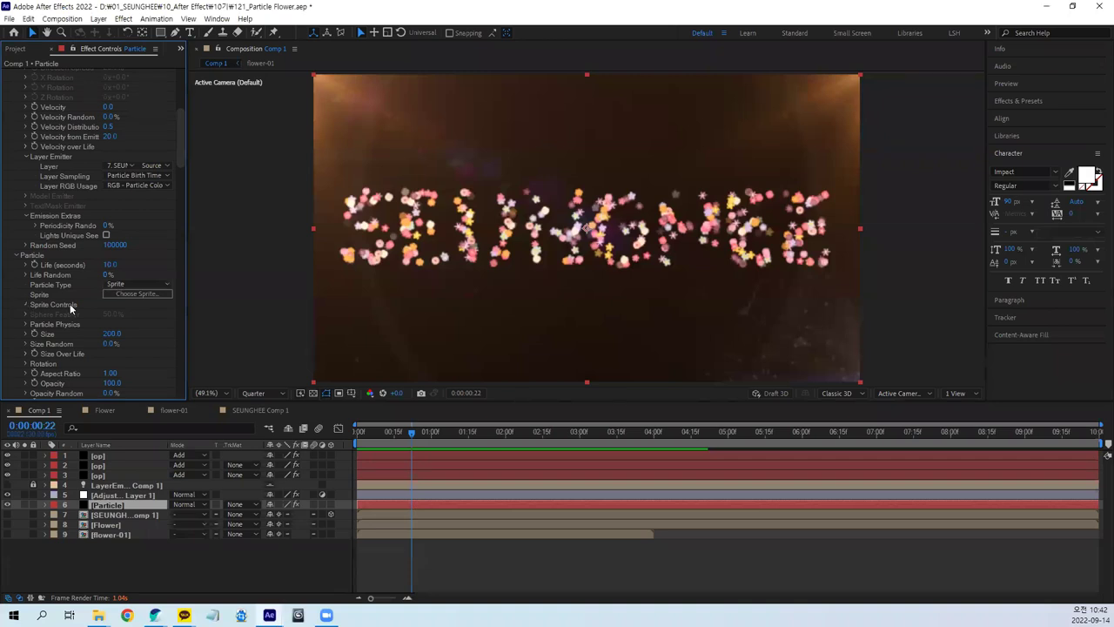
pyautogui.click(70, 304)
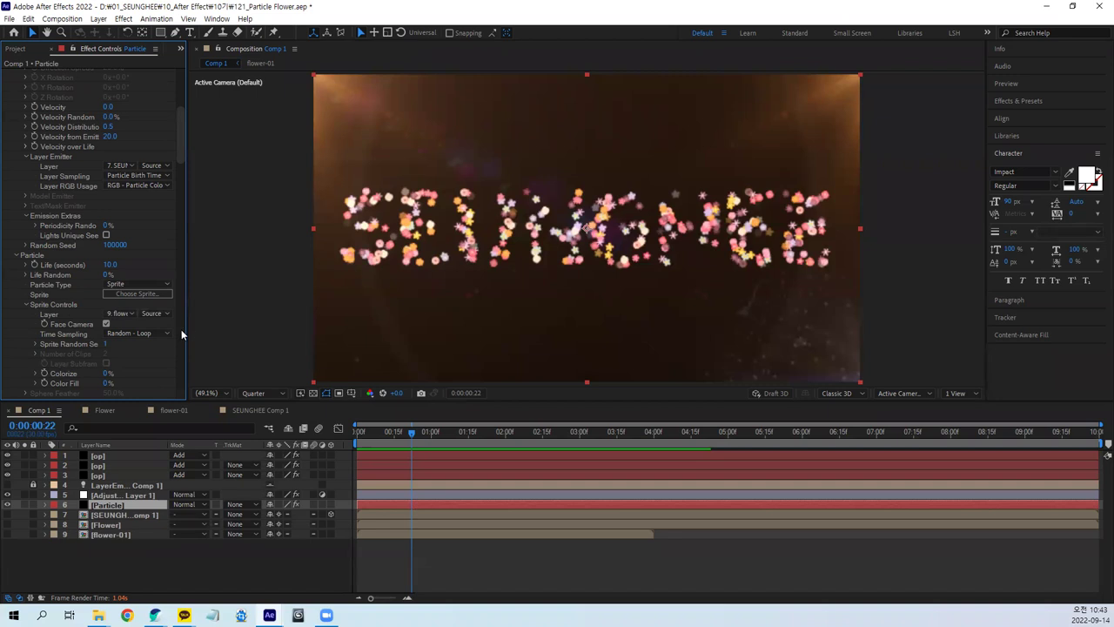
# Turn Optical Flares off and on for the lower two op layers, one at a time, to compare their light
pyautogui.click(104, 476)
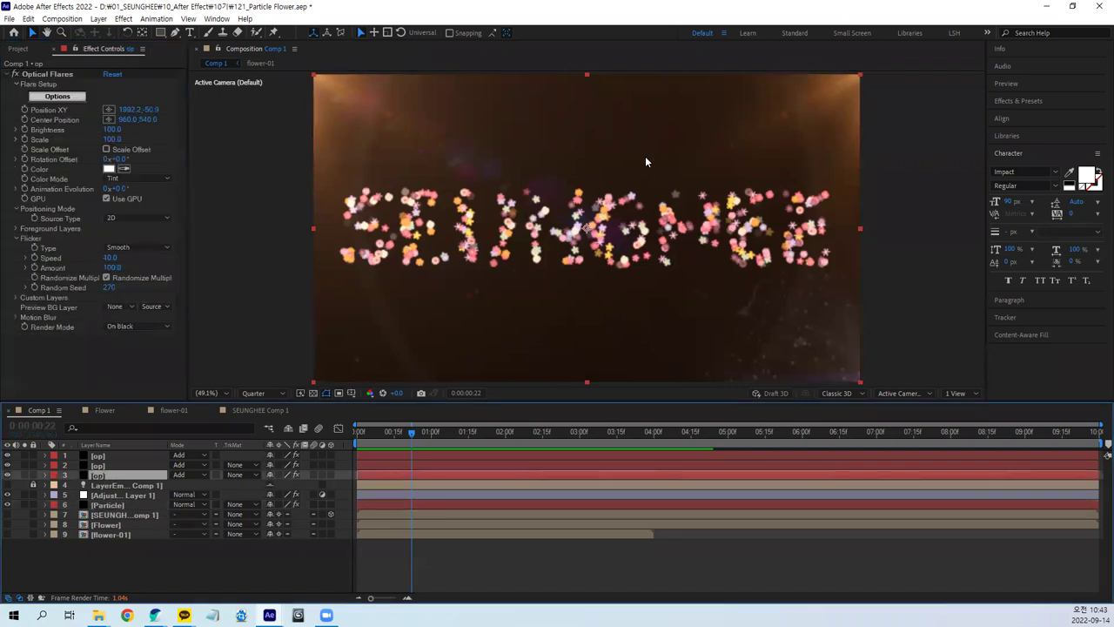
pyautogui.click(16, 76)
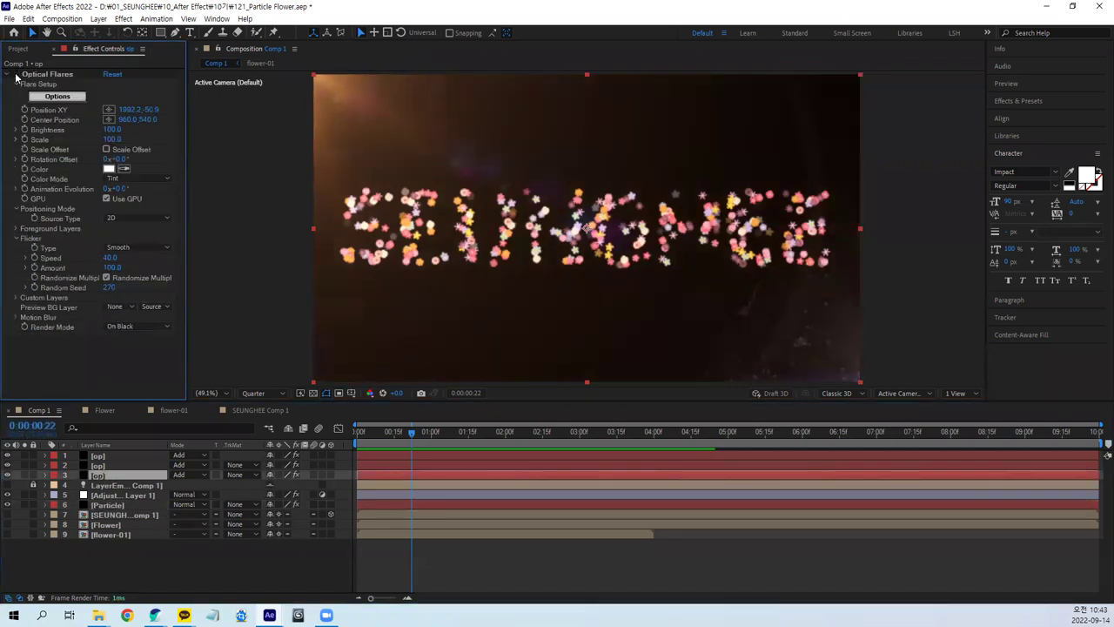
pyautogui.click(15, 76)
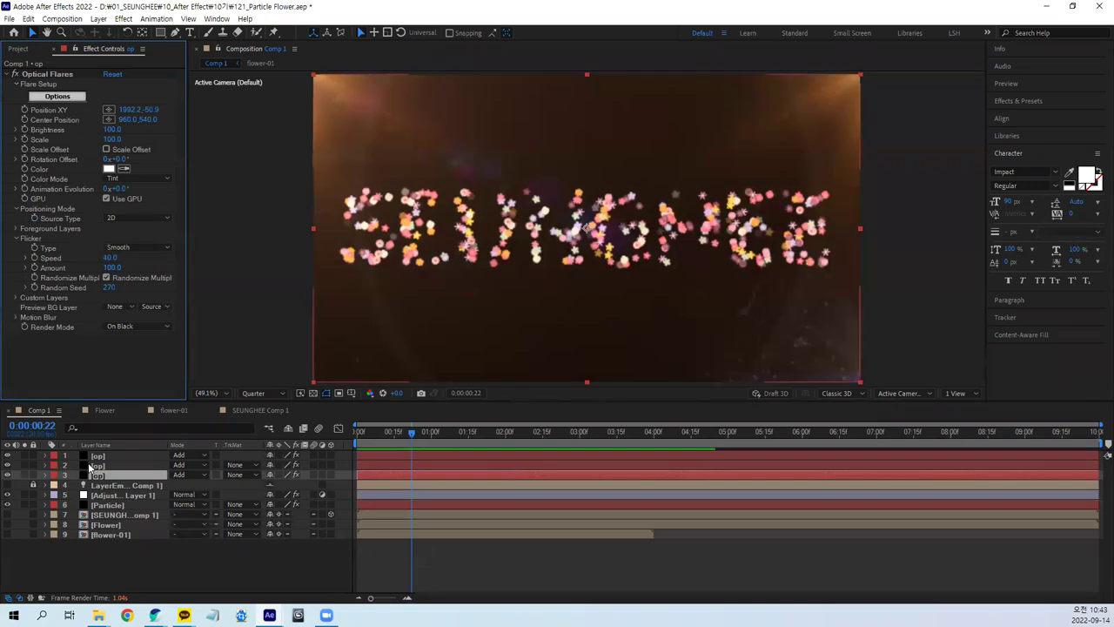
pyautogui.hotkey('ctrl', 'Up')
pyautogui.click(15, 76)
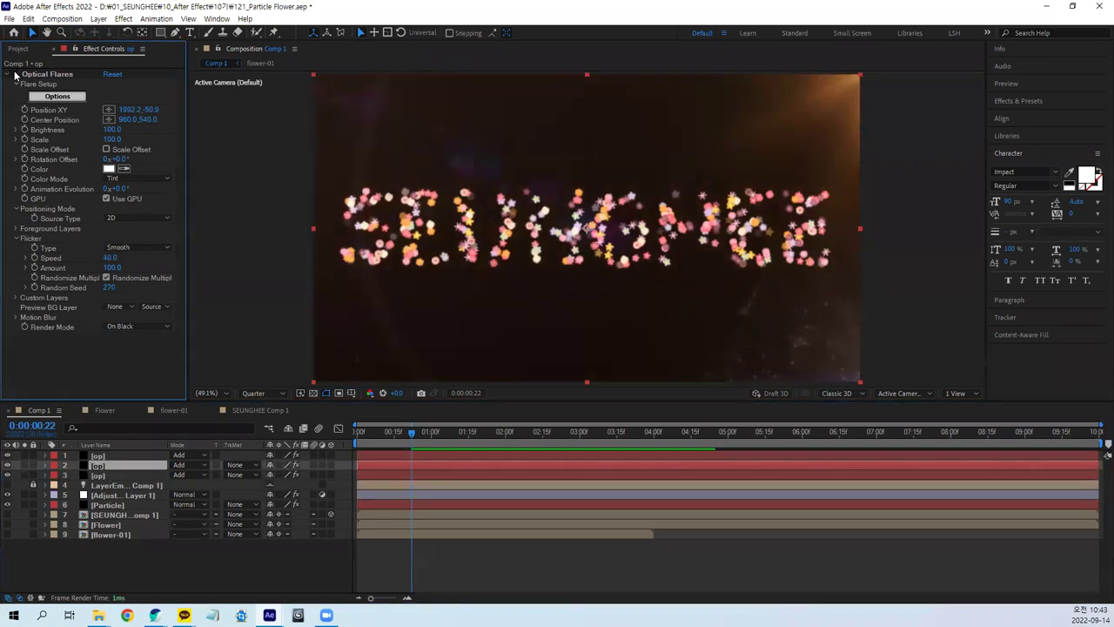
pyautogui.click(15, 75)
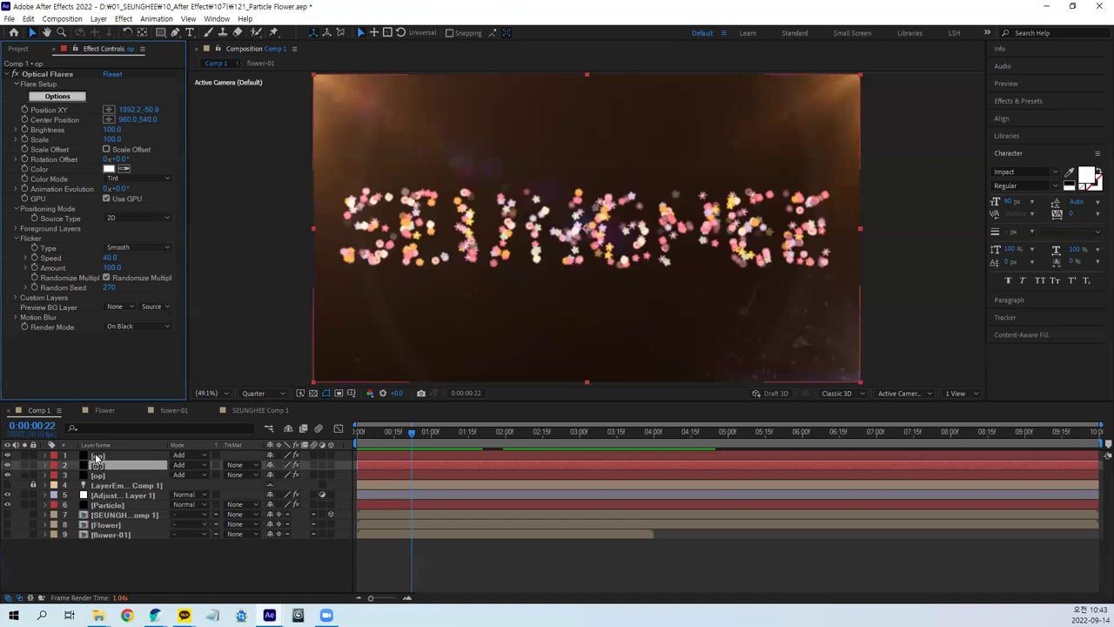
# Toggle the topmost op layer's visibility to check its flare and inspect the Flicker settings of the second op layer
pyautogui.hotkey('ctrl', 'Up')
pyautogui.click(9, 456)
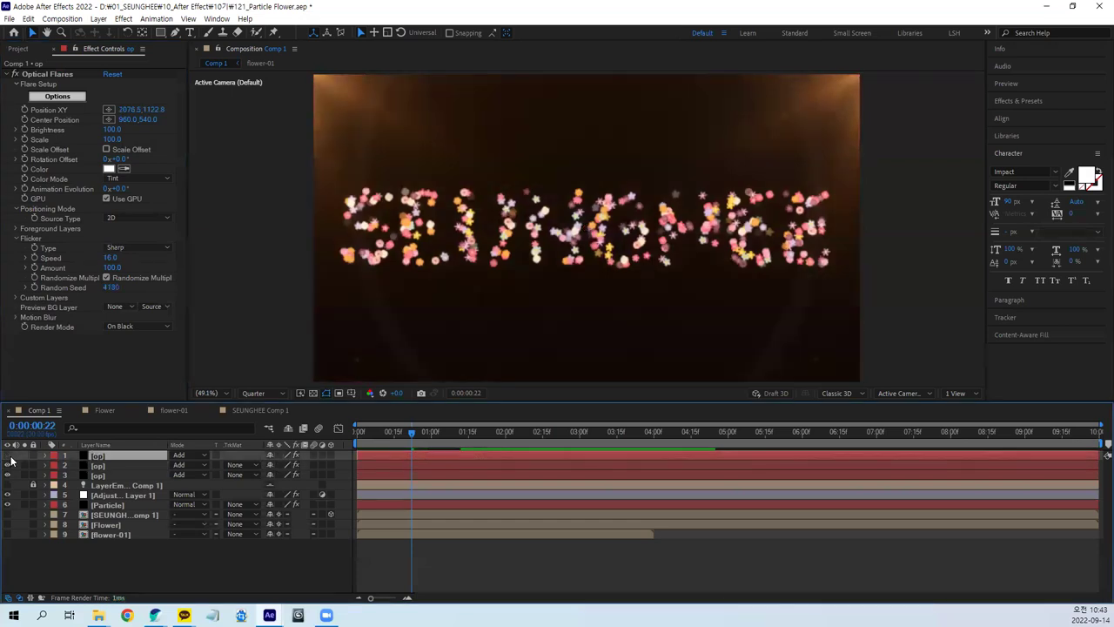
pyautogui.click(9, 456)
pyautogui.click(9, 456)
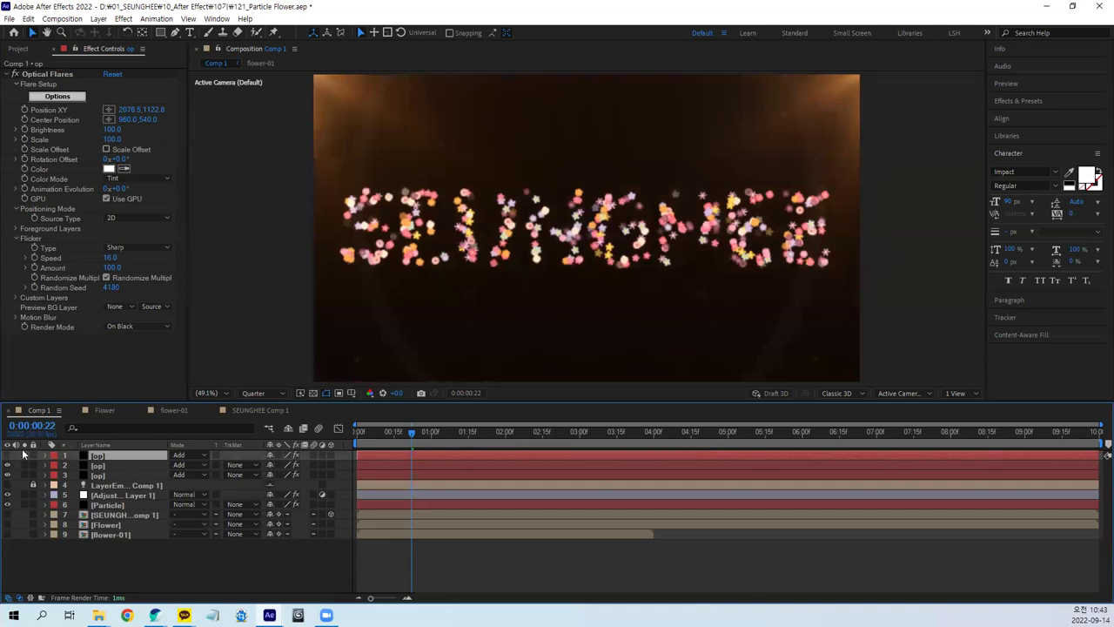
pyautogui.click(100, 466)
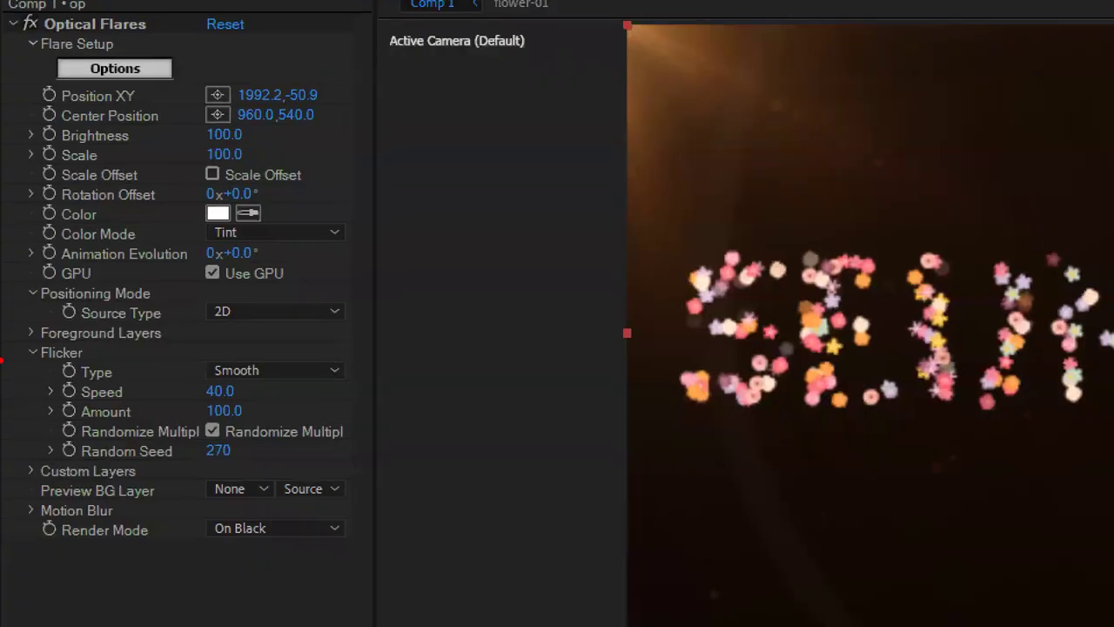
pyautogui.moveTo(94, 357)
pyautogui.mouseDown()
pyautogui.moveTo(19, 364)
pyautogui.moveTo(88, 348)
pyautogui.mouseUp()
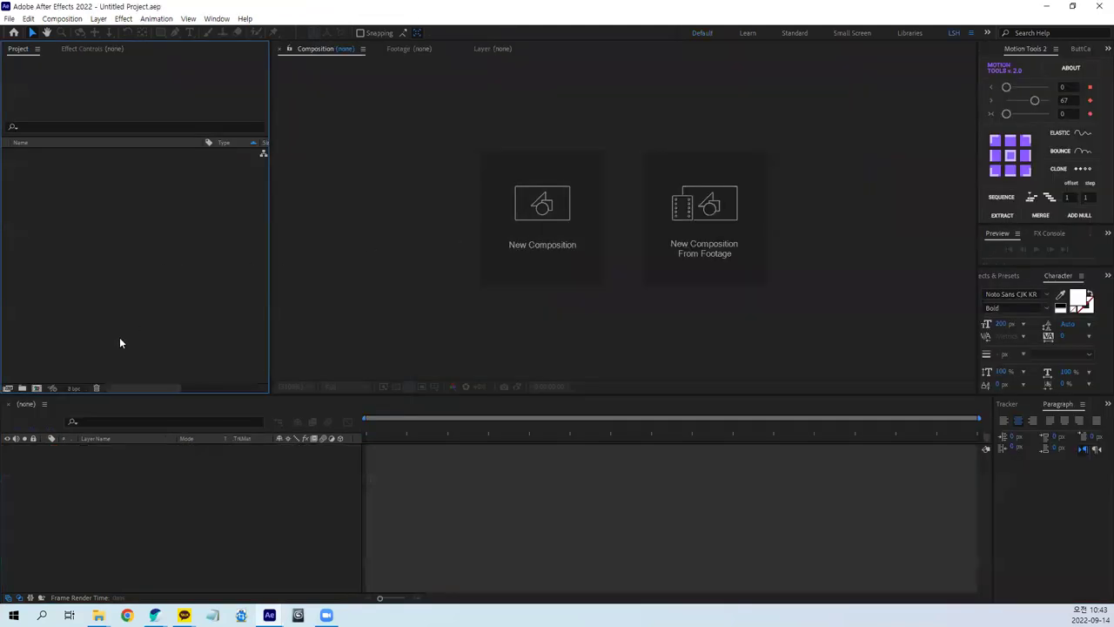
# Create a new HDTV 1080 24 composition, 1920 x 1080 at 24 fps, with a duration of 0:00:12:13
pyautogui.click(51, 390)
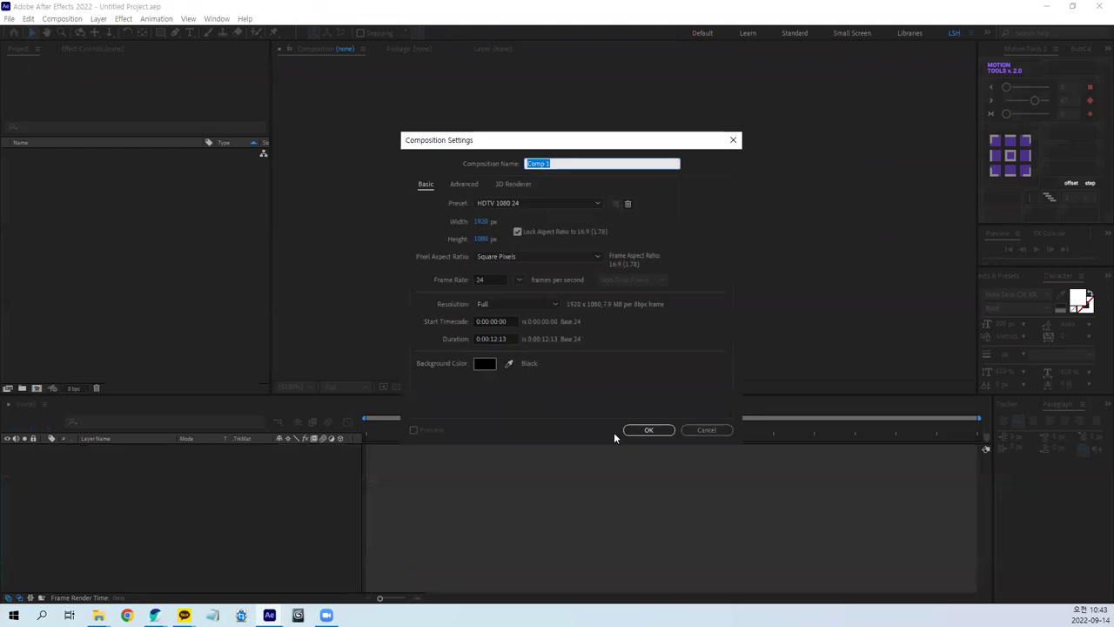
pyautogui.click(649, 430)
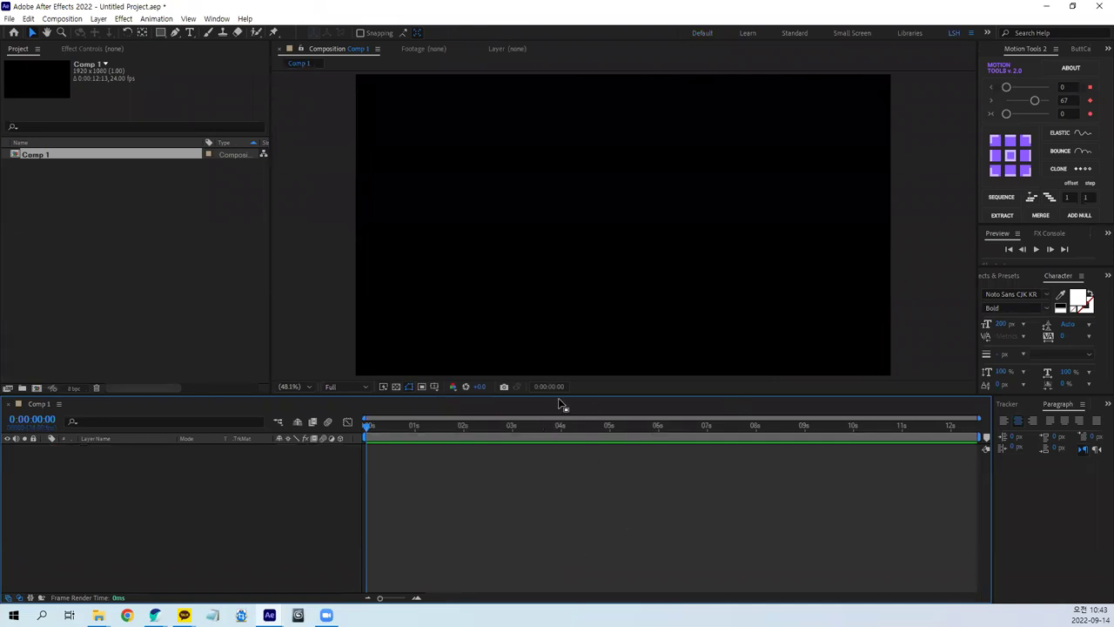
# Add a text layer to Comp 1 containing the first name in Latin capitals as the title
pyautogui.click(189, 32)
pyautogui.click(513, 265)
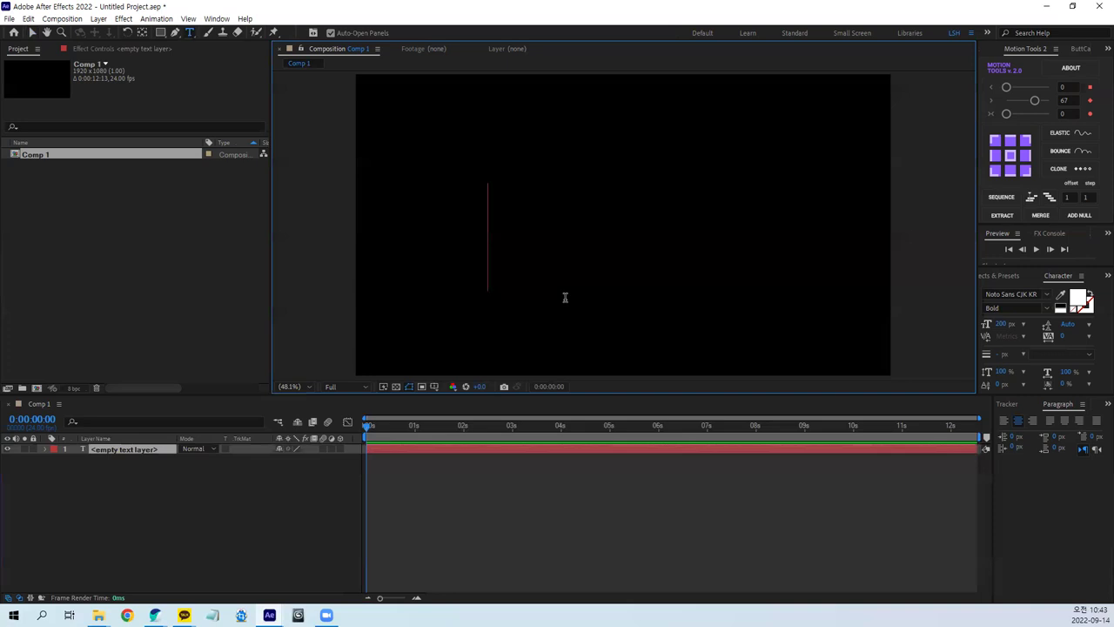
pyautogui.write('ㄴ때ㅕㅜ호ㄸ')
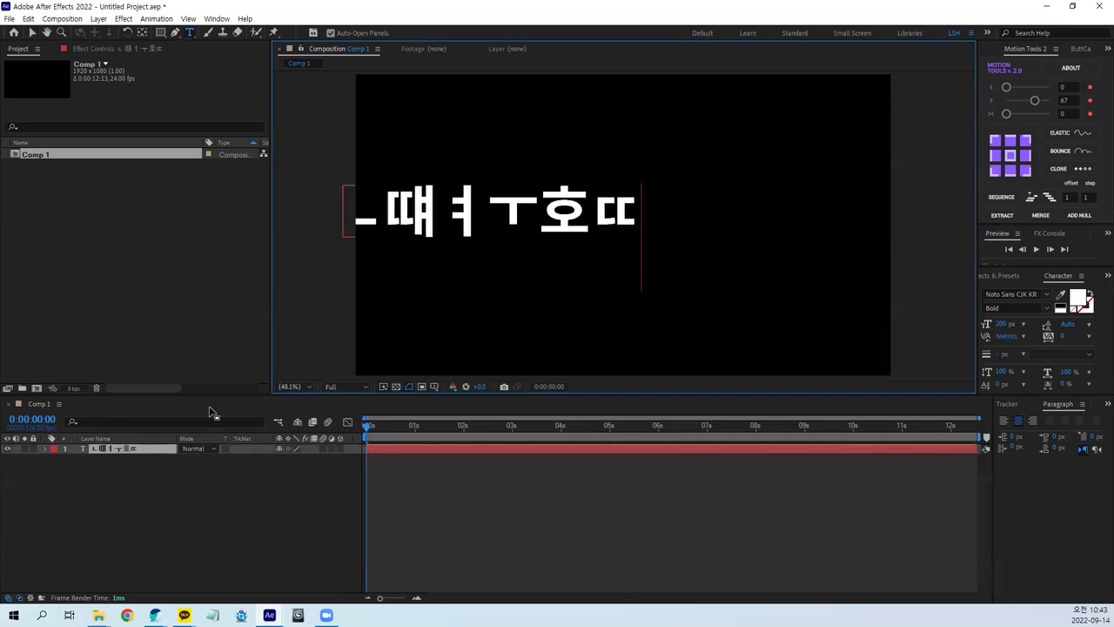
pyautogui.write('ㄸ')
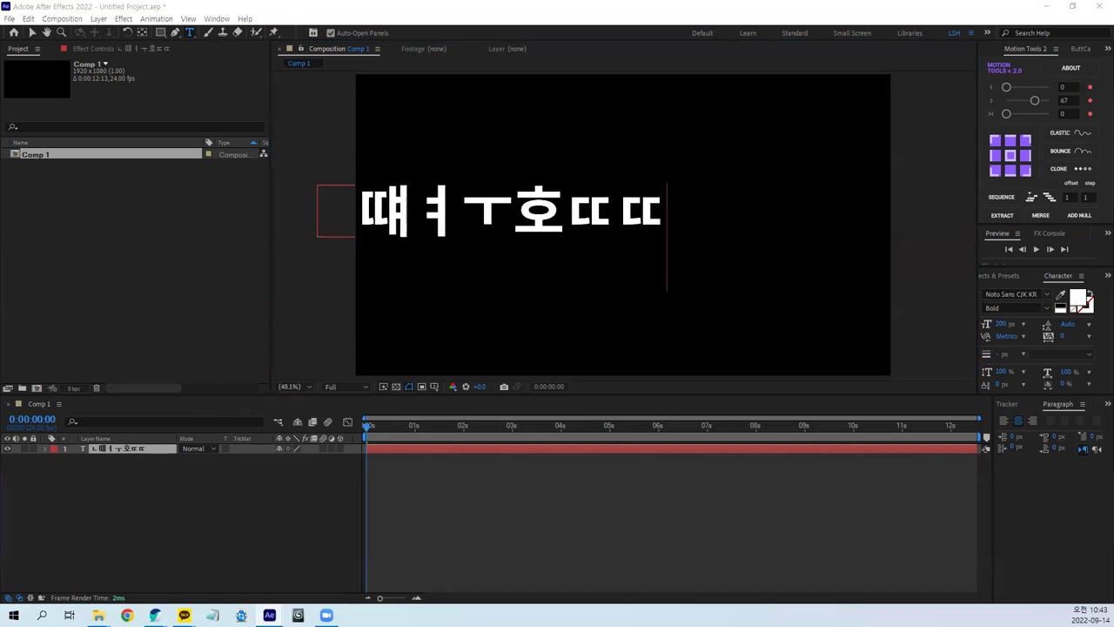
pyautogui.click(115, 450)
pyautogui.press('Return')
pyautogui.write('SEUNGHEE')
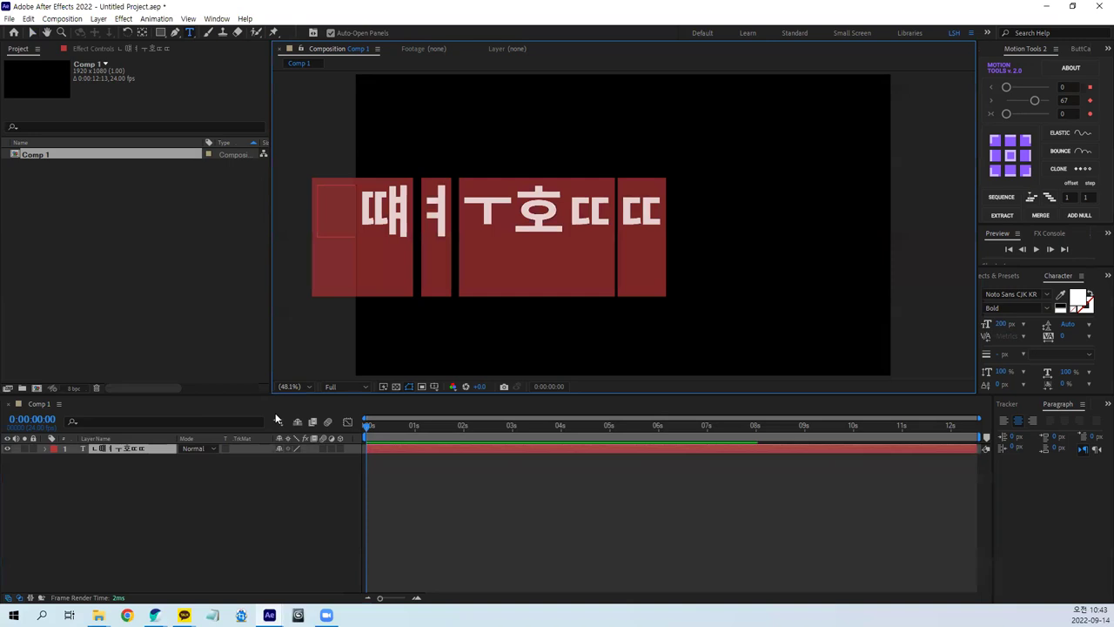
pyautogui.press('Return')
pyautogui.click(31, 33)
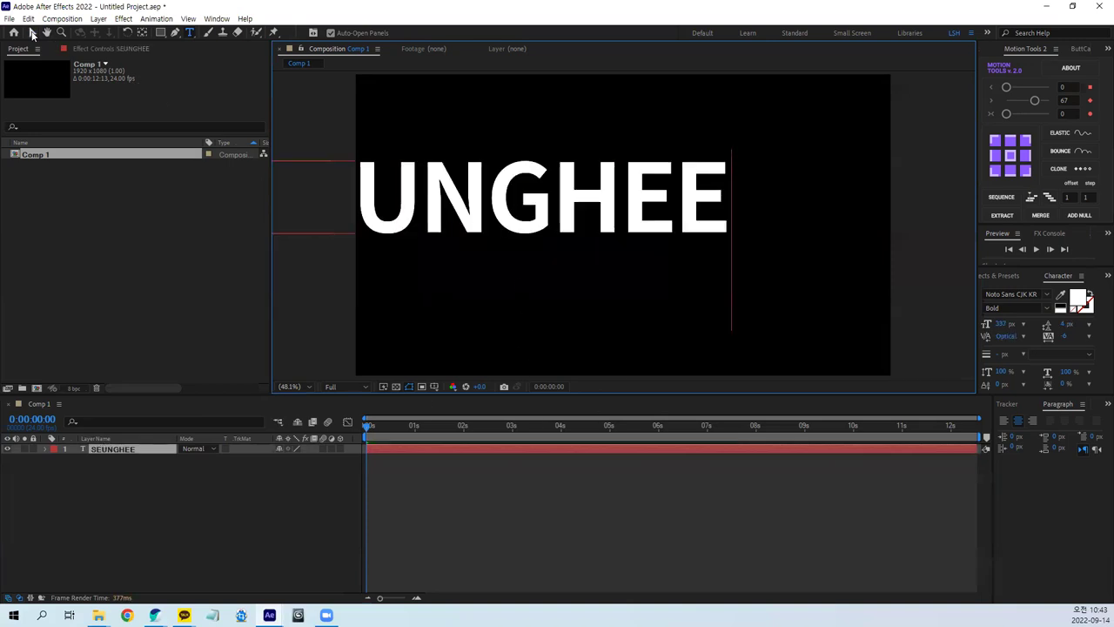
# Align the title text to the horizontal and vertical centre of the composition
pyautogui.scroll(3, 1009, 405)
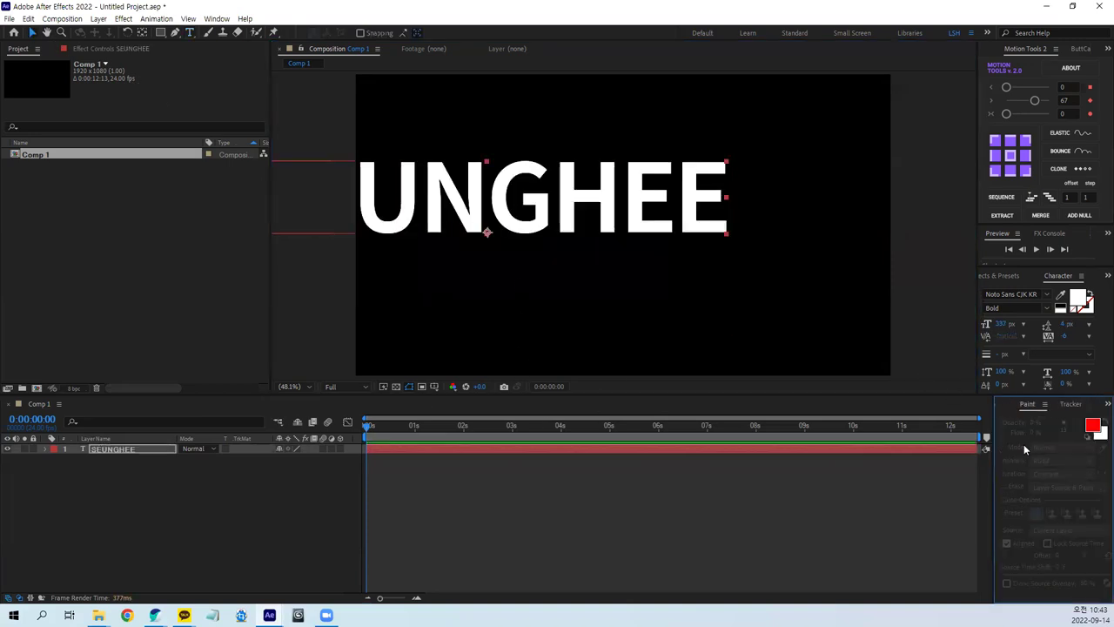
pyautogui.click(1025, 433)
pyautogui.click(1083, 433)
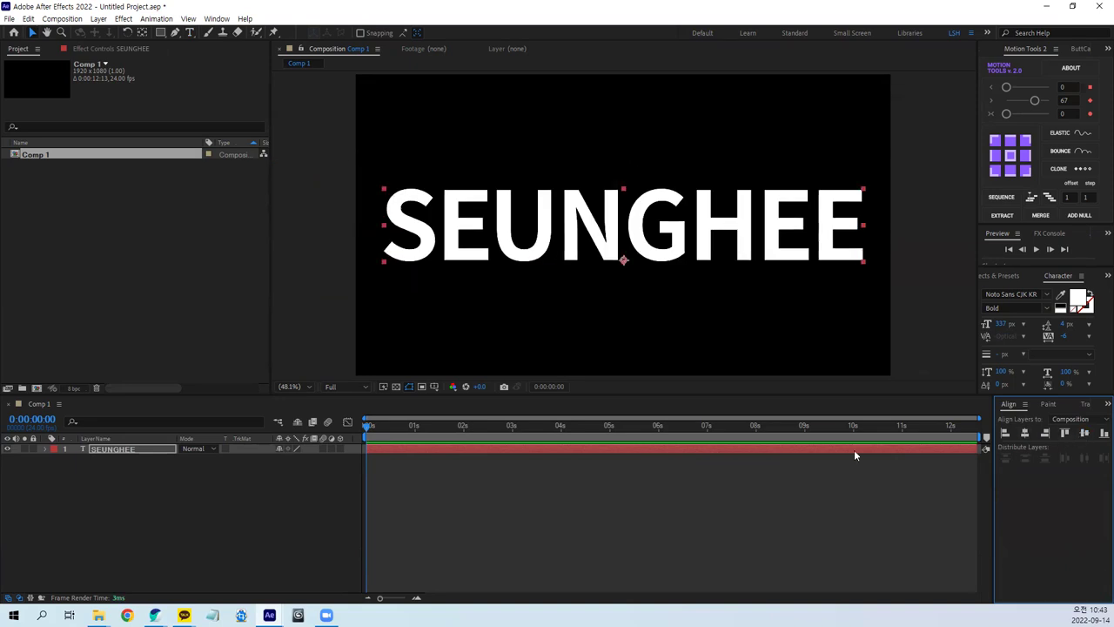
# Pre-compose the title text layer under the default name with all attributes moved into it, and make the resulting layer 3D
pyautogui.click(122, 509)
pyautogui.click(112, 446)
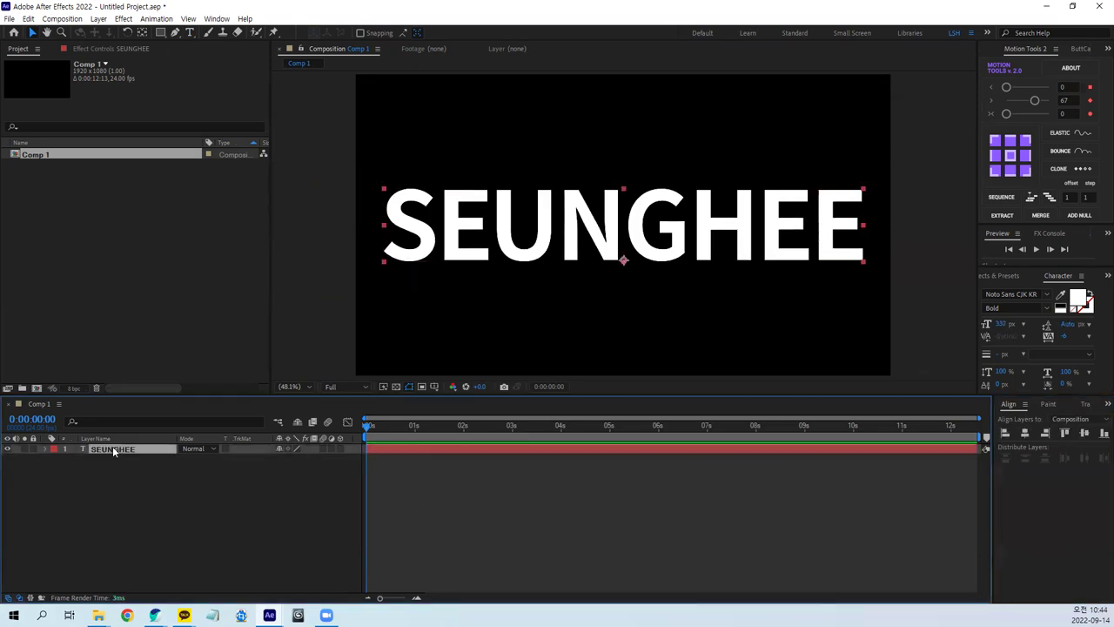
pyautogui.rightClick(112, 447)
pyautogui.click(161, 384)
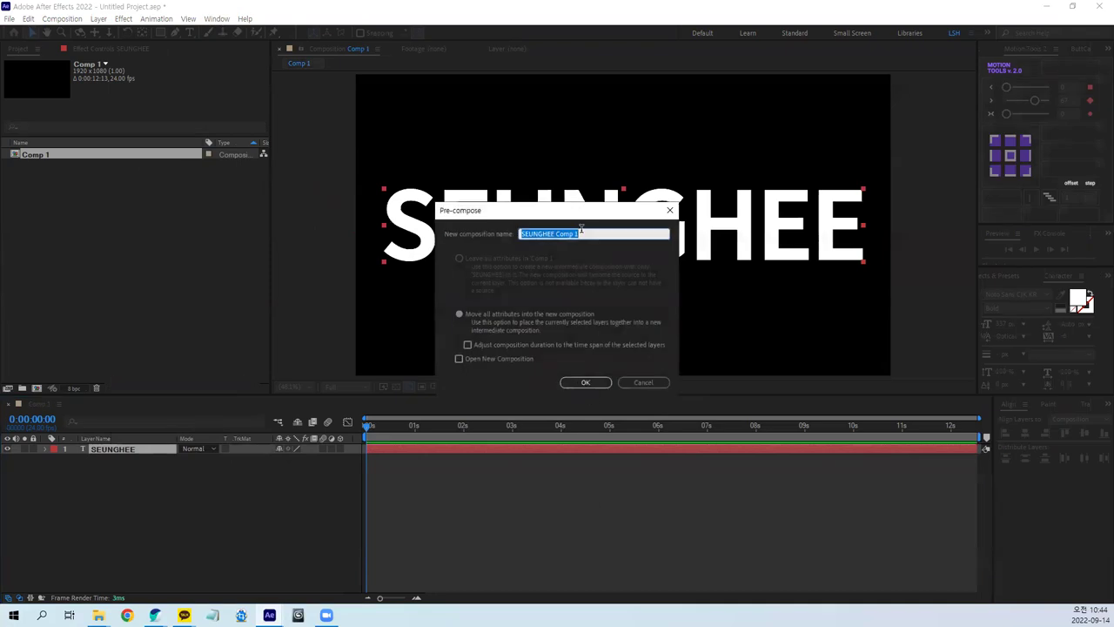
pyautogui.click(586, 383)
pyautogui.click(341, 448)
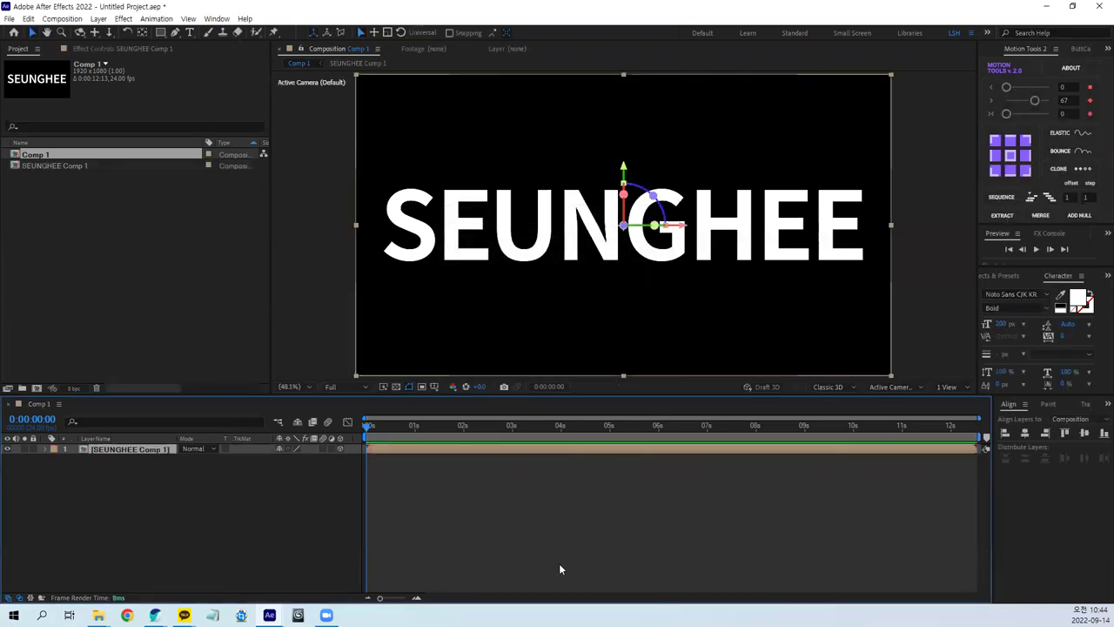
pyautogui.click(582, 555)
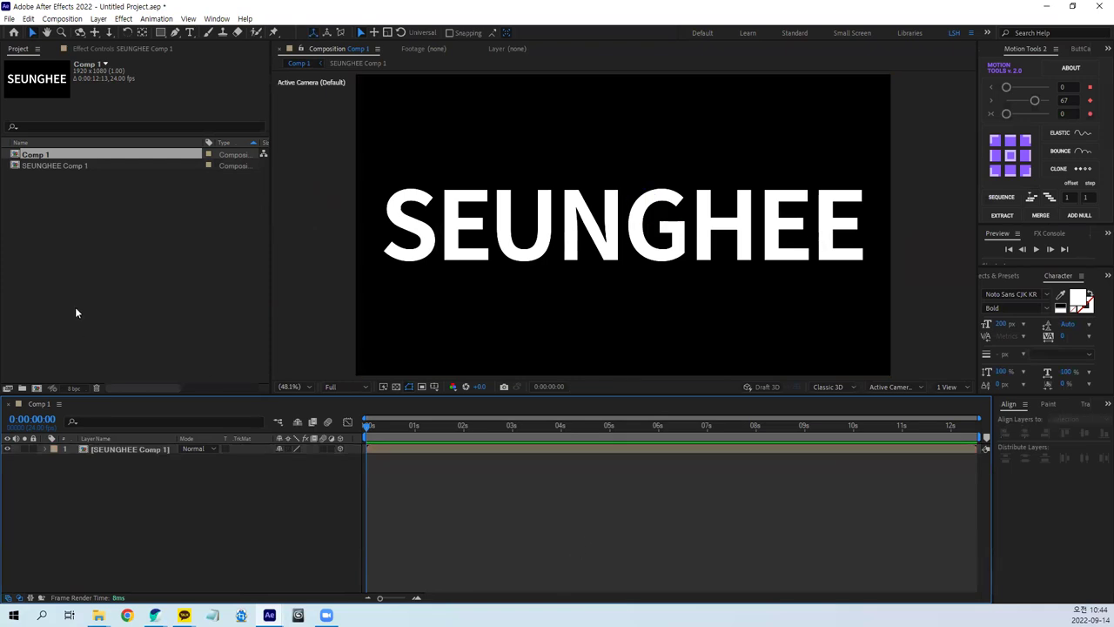
# Import all twelve flower PNG files, camellia.png through sunflower.png, as footage from the flowers/PNG/24px folder
pyautogui.doubleClick(163, 264)
pyautogui.click(49, 130)
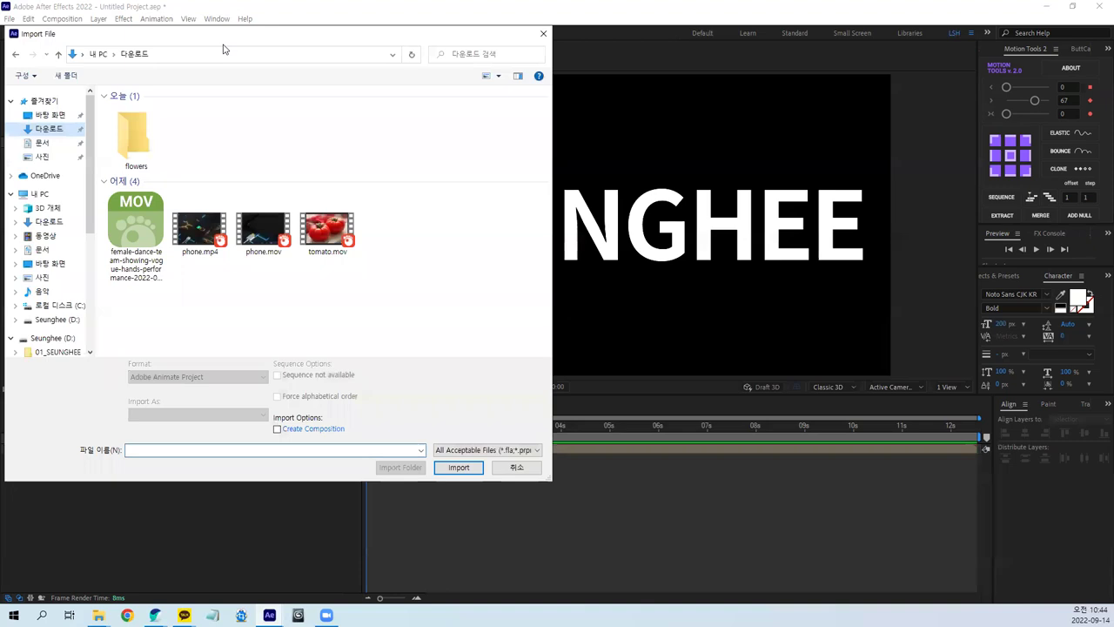
pyautogui.doubleClick(133, 127)
pyautogui.doubleClick(126, 110)
pyautogui.doubleClick(137, 113)
pyautogui.click(159, 150)
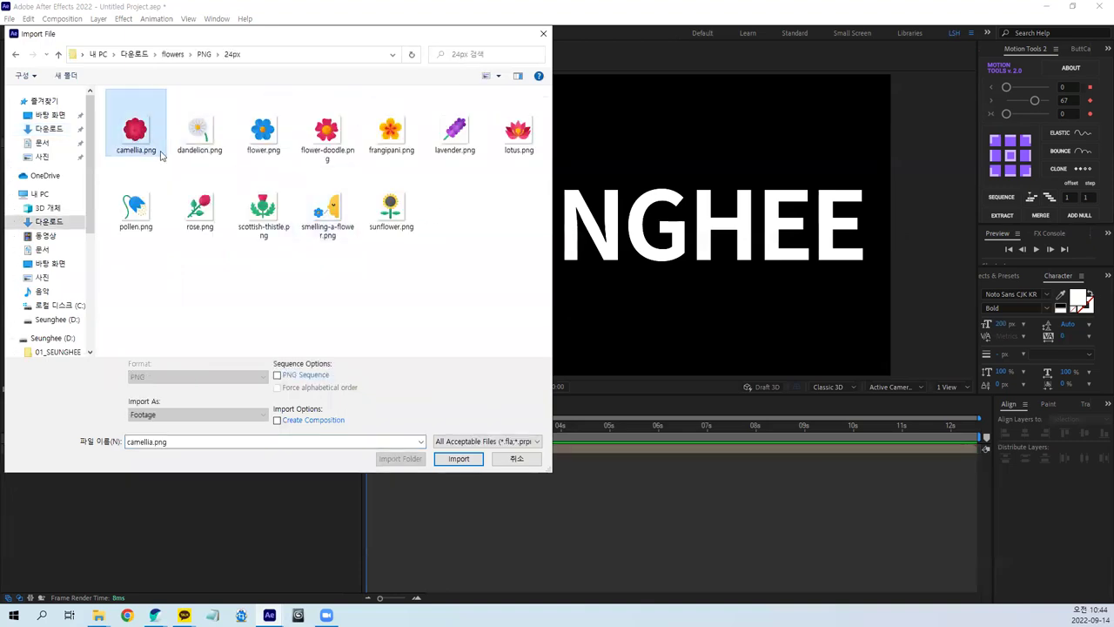
pyautogui.keyDown('shift'); pyautogui.click(403, 208); pyautogui.keyUp('shift')
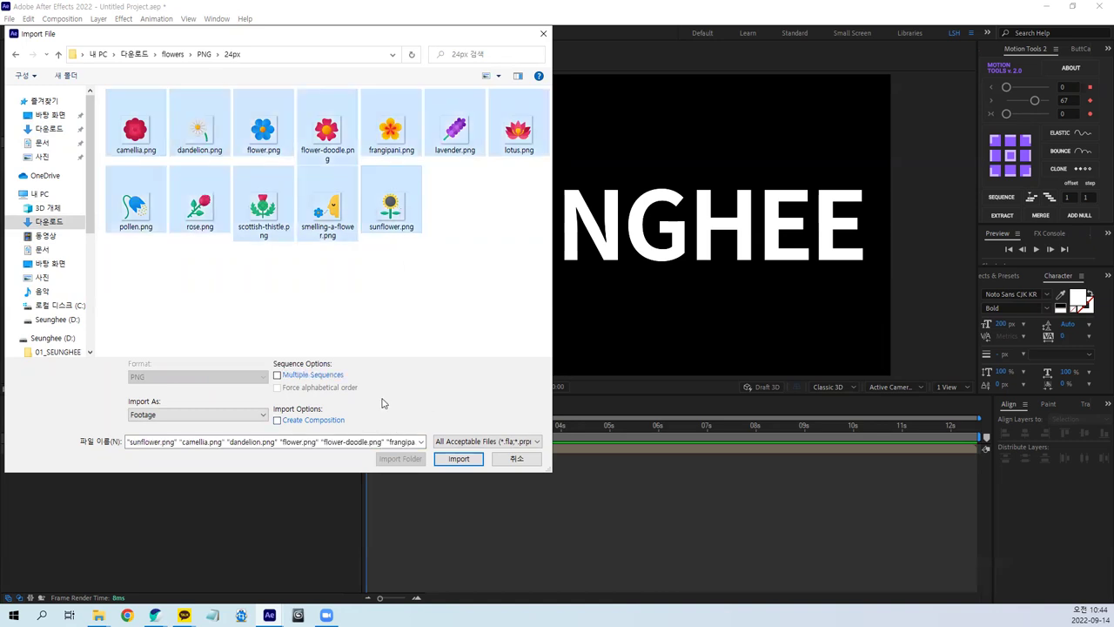
pyautogui.click(458, 458)
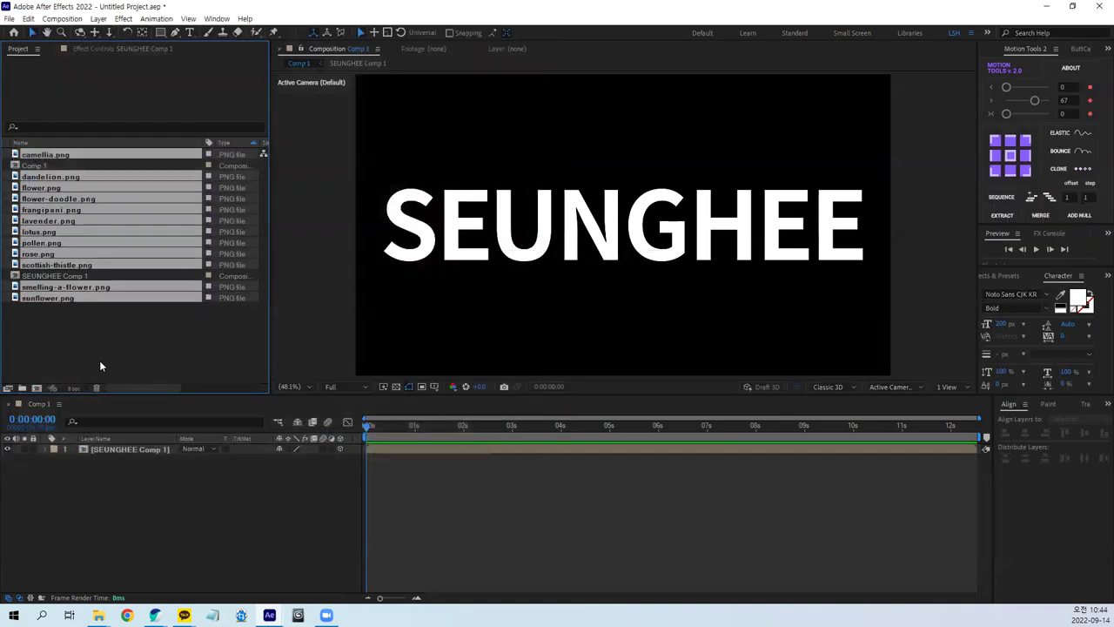
# Create a single composition from the imported flowers using camellia.png dimensions, a 2-frame still duration and sequenced layers, and preview it
pyautogui.moveTo(44, 295); pyautogui.dragTo(37, 388)
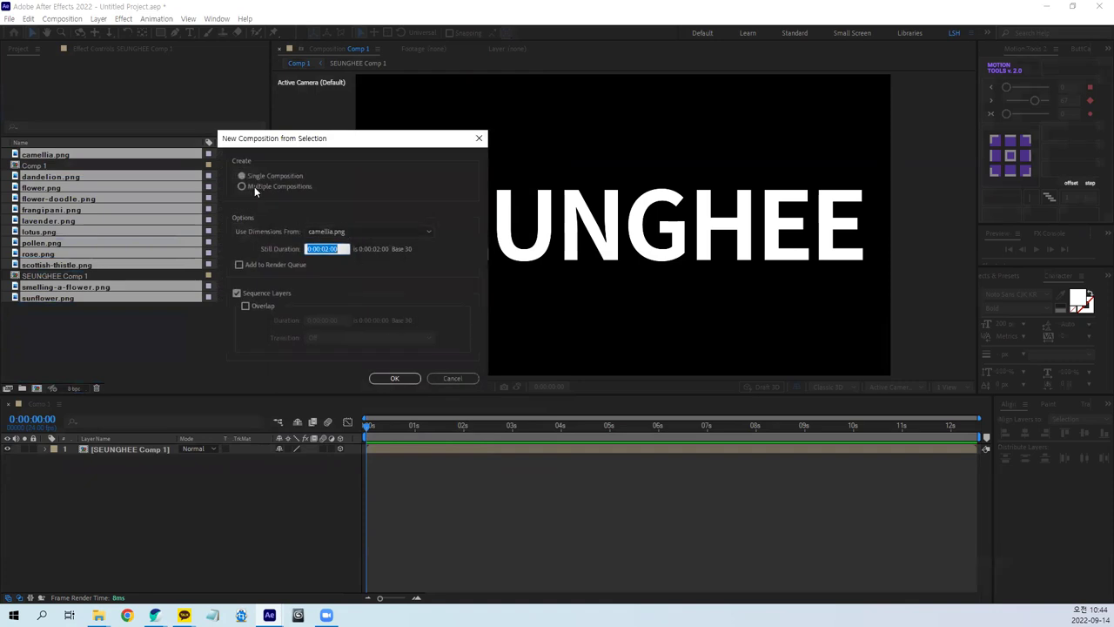
pyautogui.click(235, 293)
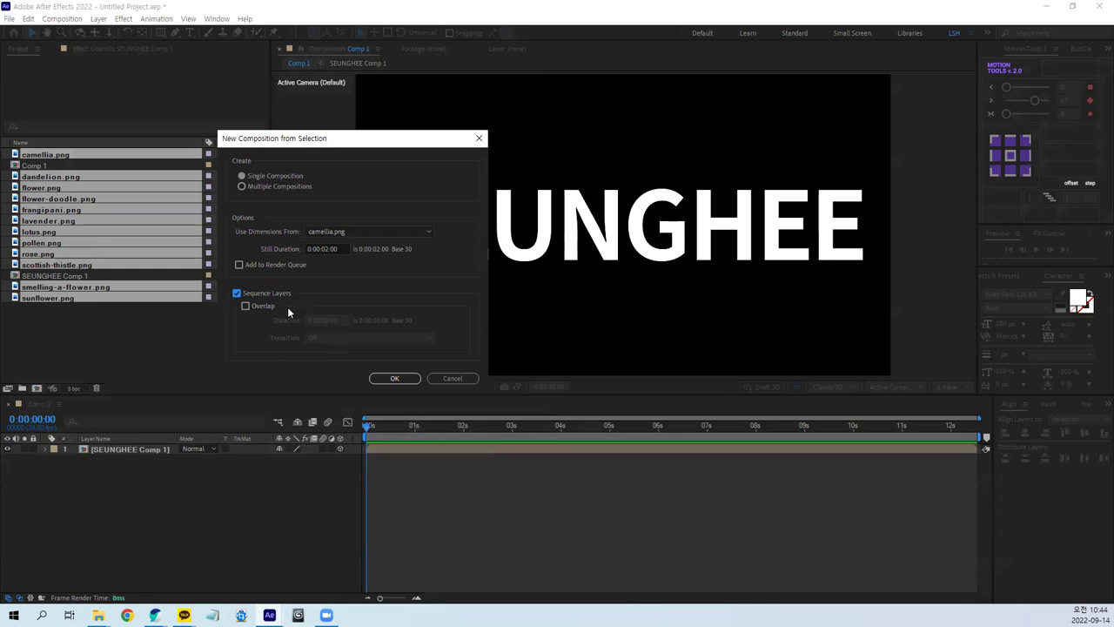
pyautogui.click(343, 249)
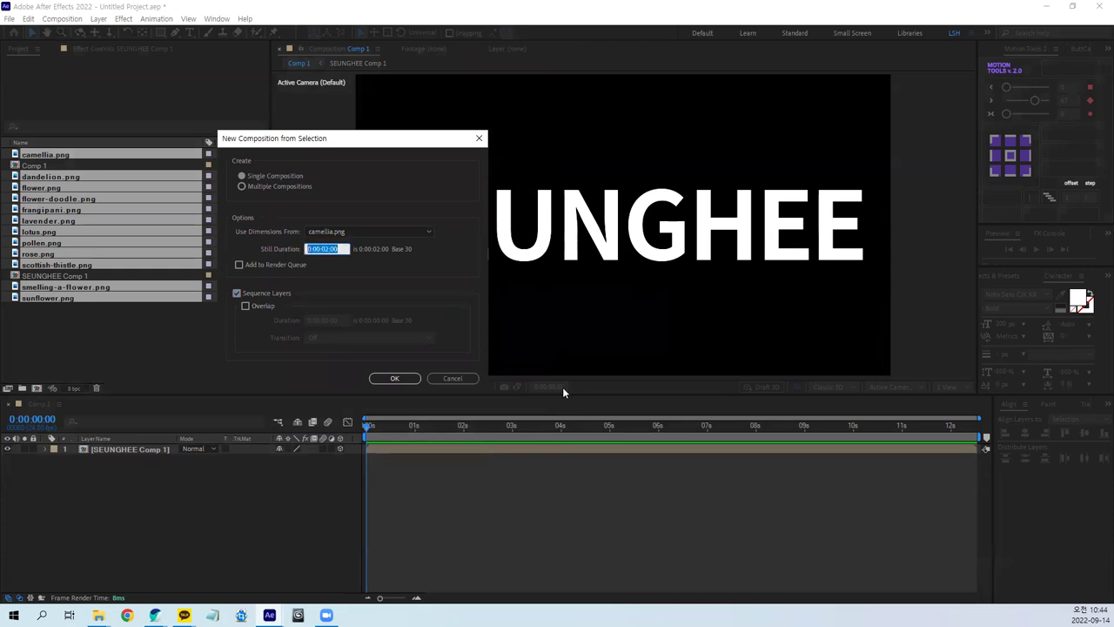
pyautogui.write('2')
pyautogui.press('Tab')
pyautogui.click(394, 378)
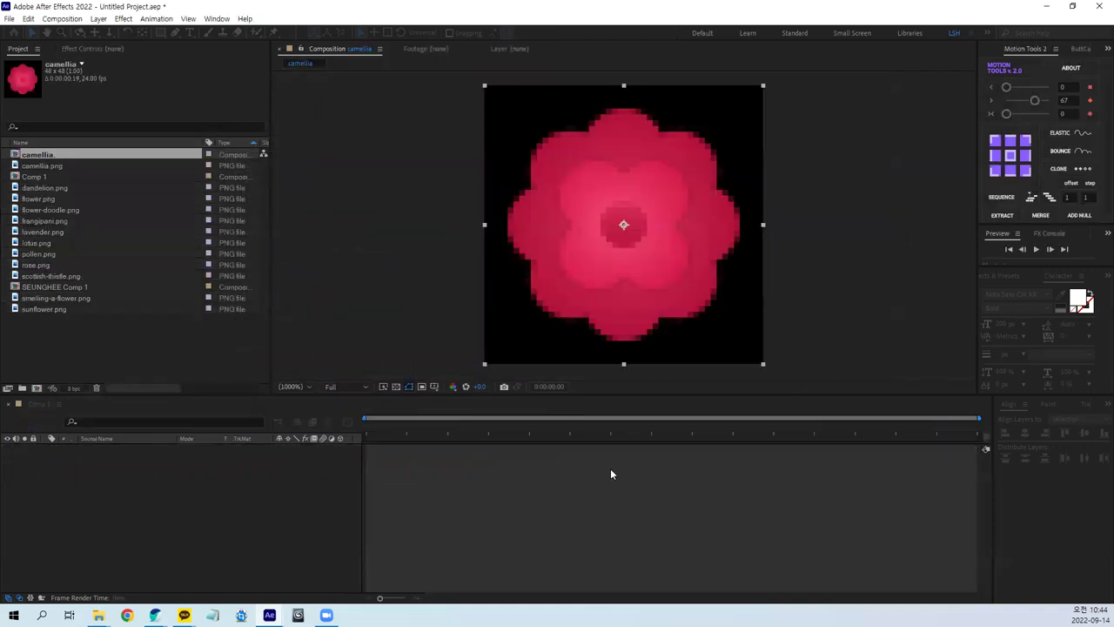
pyautogui.press('space')
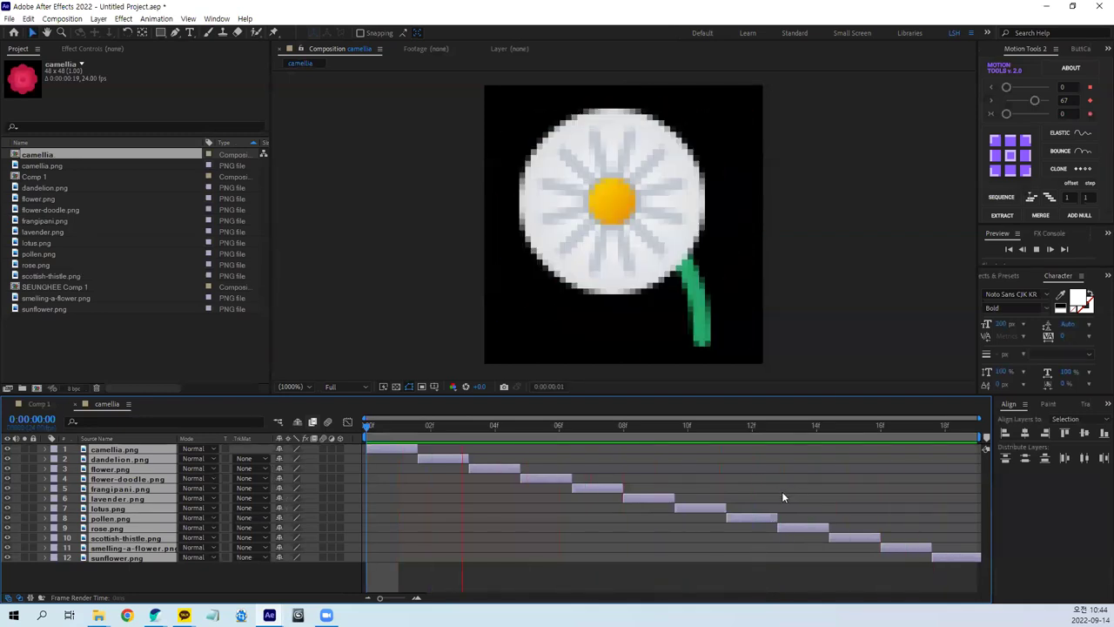
pyautogui.press('space')
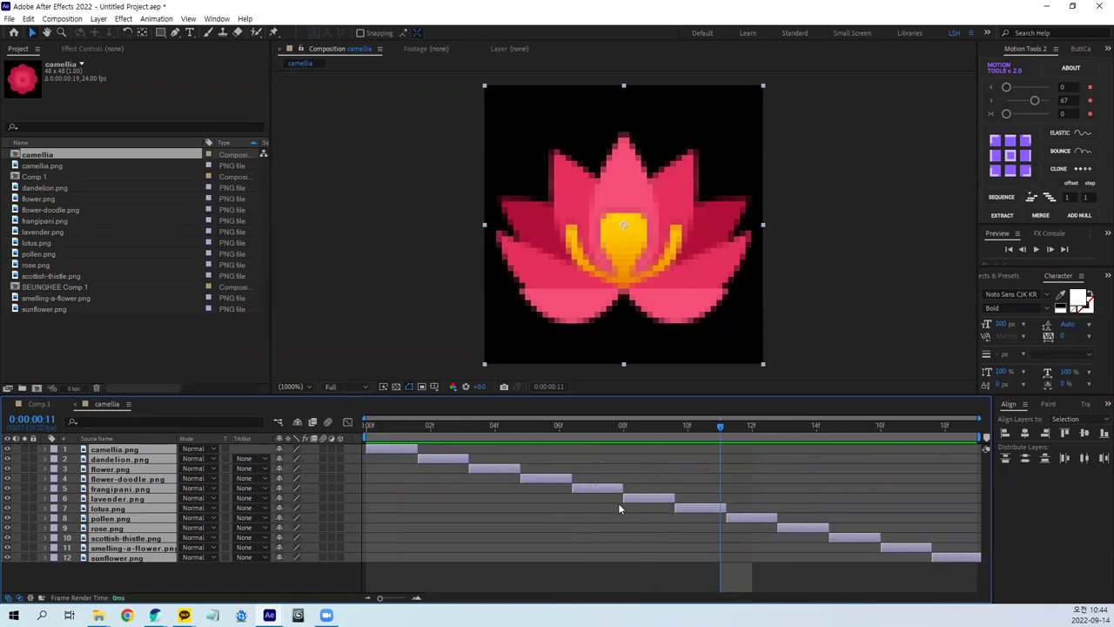
pyautogui.click(398, 427)
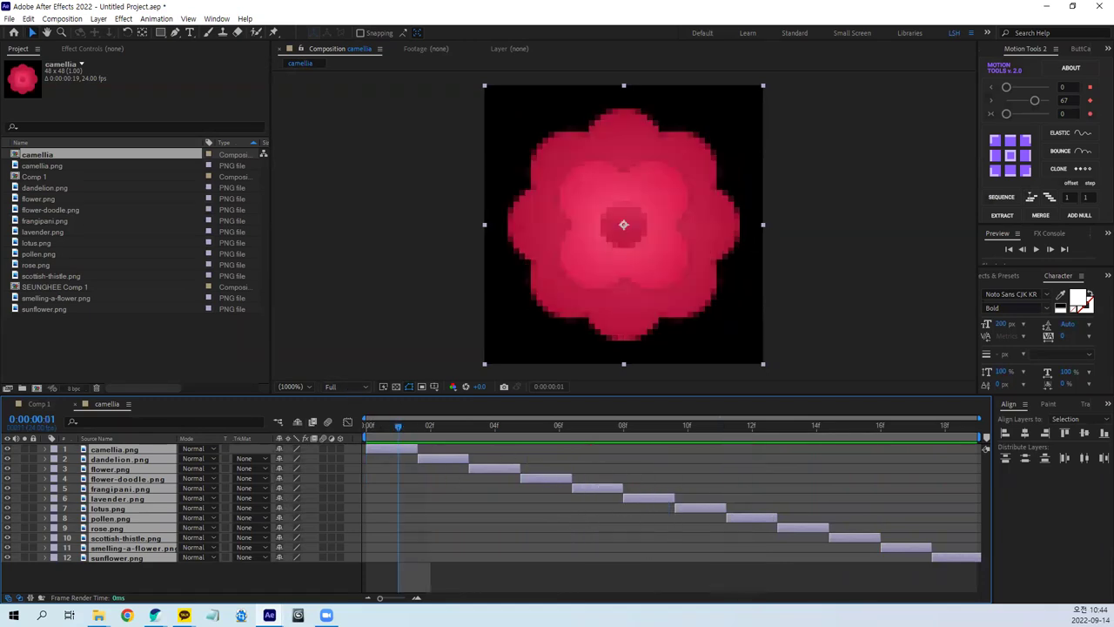
pyautogui.click(571, 585)
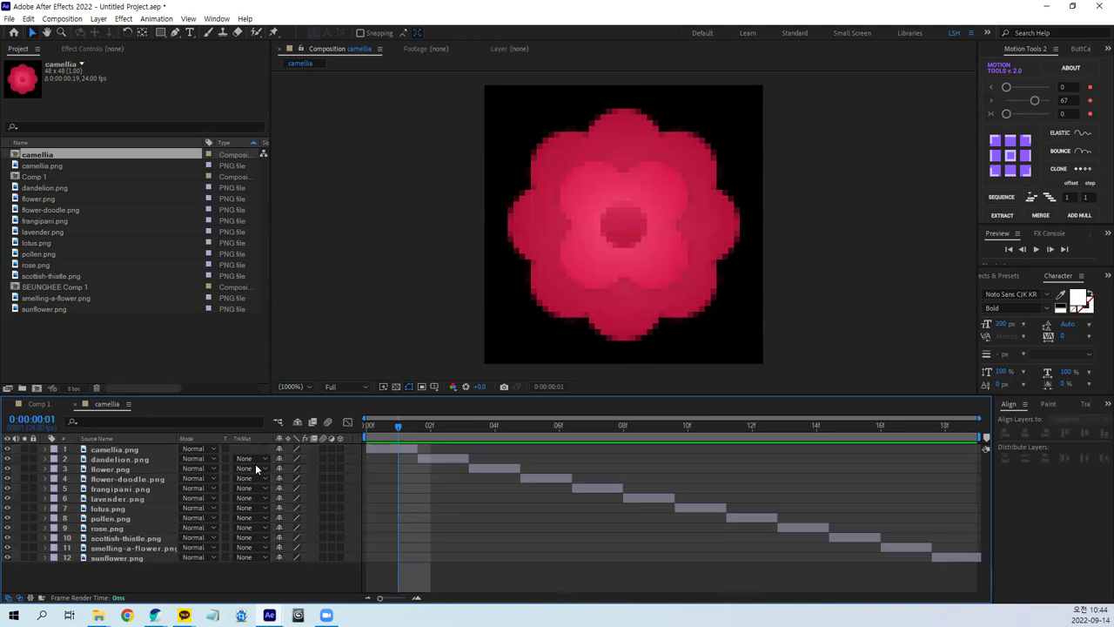
# Place the camellia composition above the title precomp in Comp 1, starting at 0 seconds, and hide both layers
pyautogui.click(38, 404)
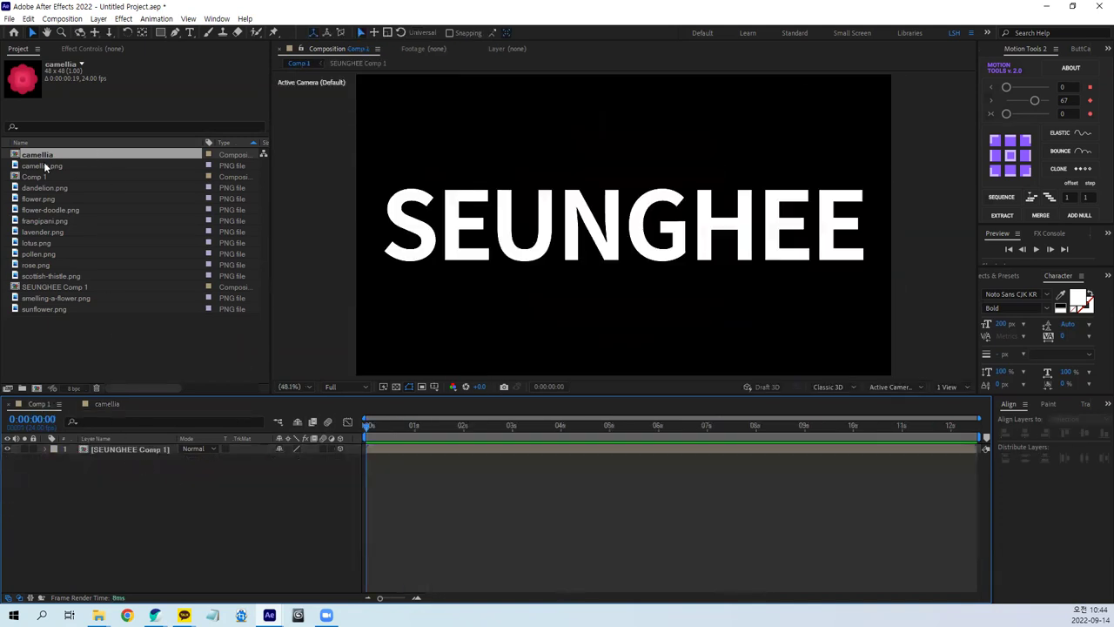
pyautogui.moveTo(50, 153); pyautogui.dragTo(101, 451)
pyautogui.press('space')
pyautogui.press('space')
pyautogui.press('Home')
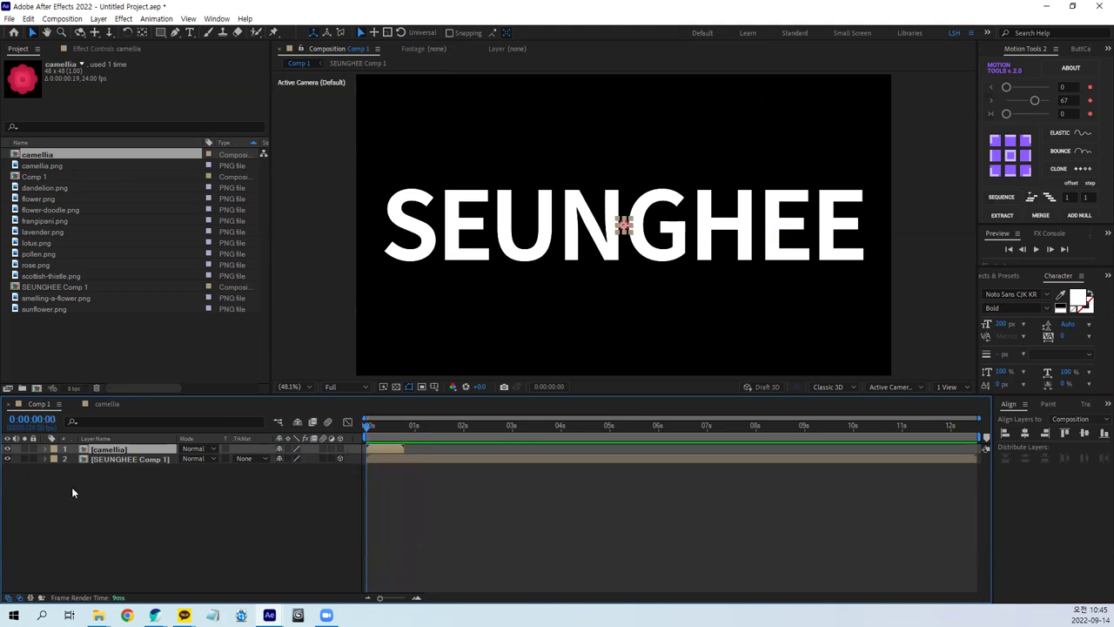
pyautogui.click(7, 448)
pyautogui.click(7, 459)
pyautogui.click(291, 527)
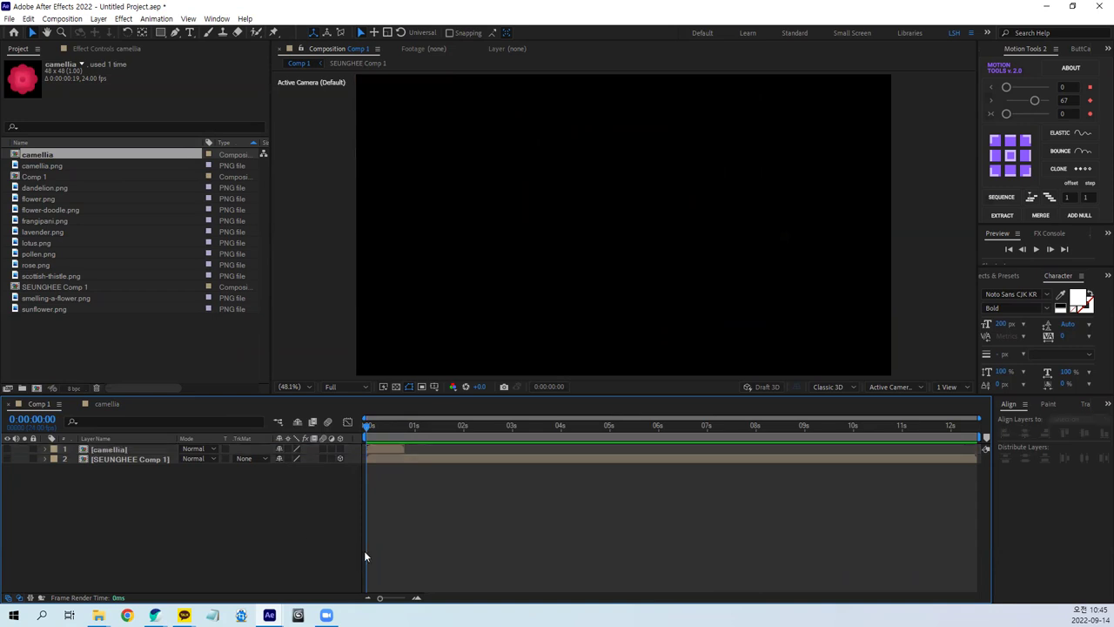
# Add a black 1920 x 1080 solid named Particle to Comp 1 and apply the Particular effect to it
pyautogui.hotkey('ctrl', 'y')
pyautogui.write('ㅂㅁㄱ새')
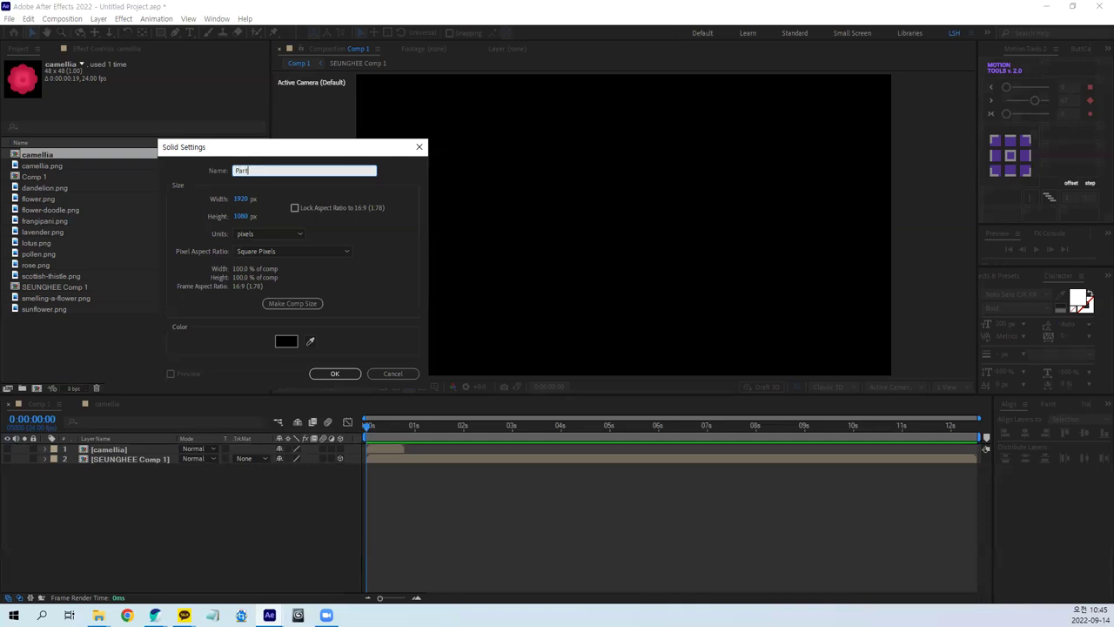
pyautogui.click(332, 373)
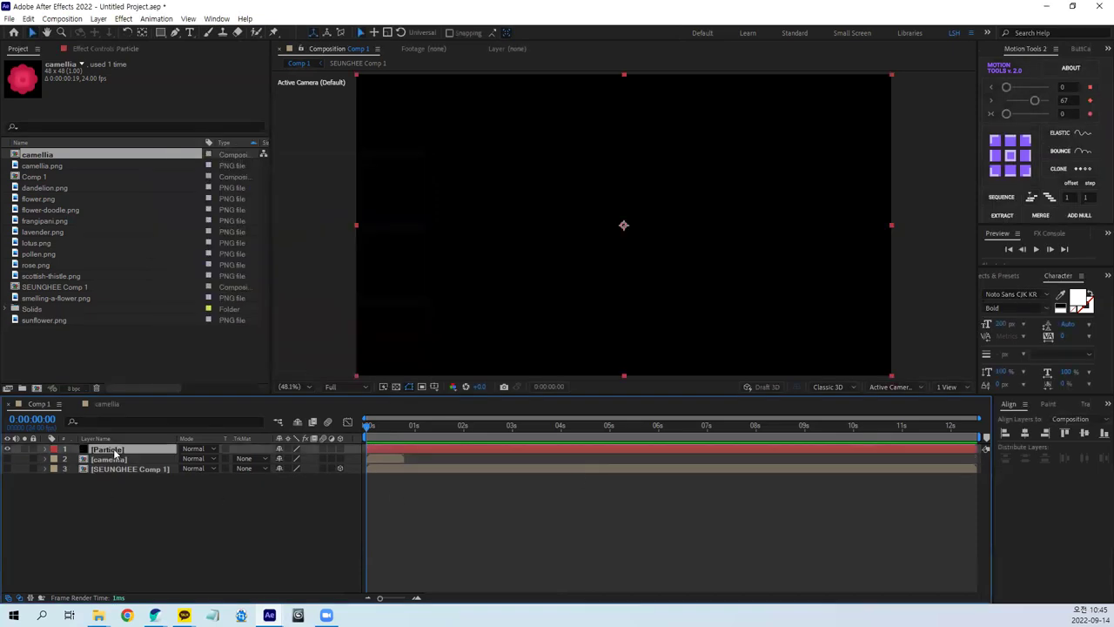
pyautogui.hotkey('ctrl', 'space')
pyautogui.write('part')
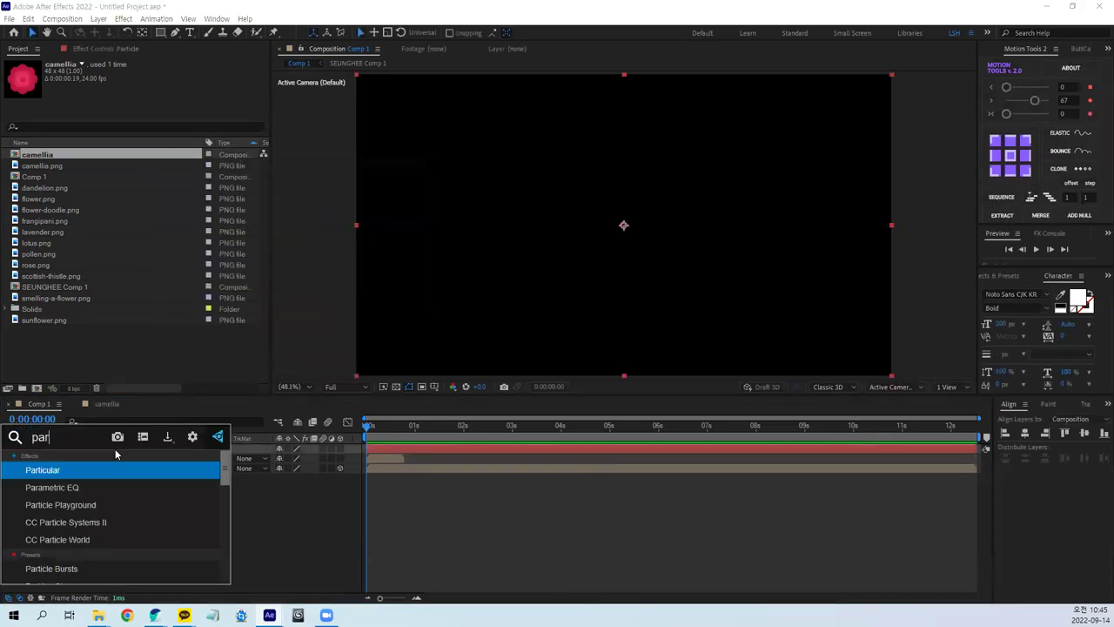
pyautogui.click(53, 470)
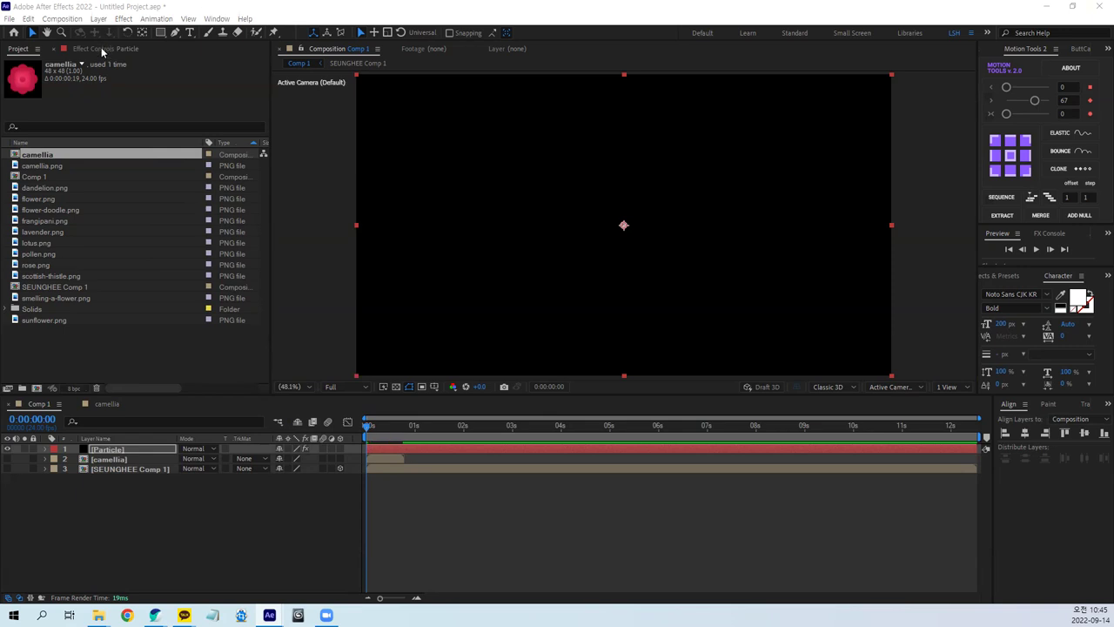
# Set Particular's emitter type to Layer and choose the title precomp as the emitter layer
pyautogui.moveTo(543, 426); pyautogui.dragTo(599, 429)
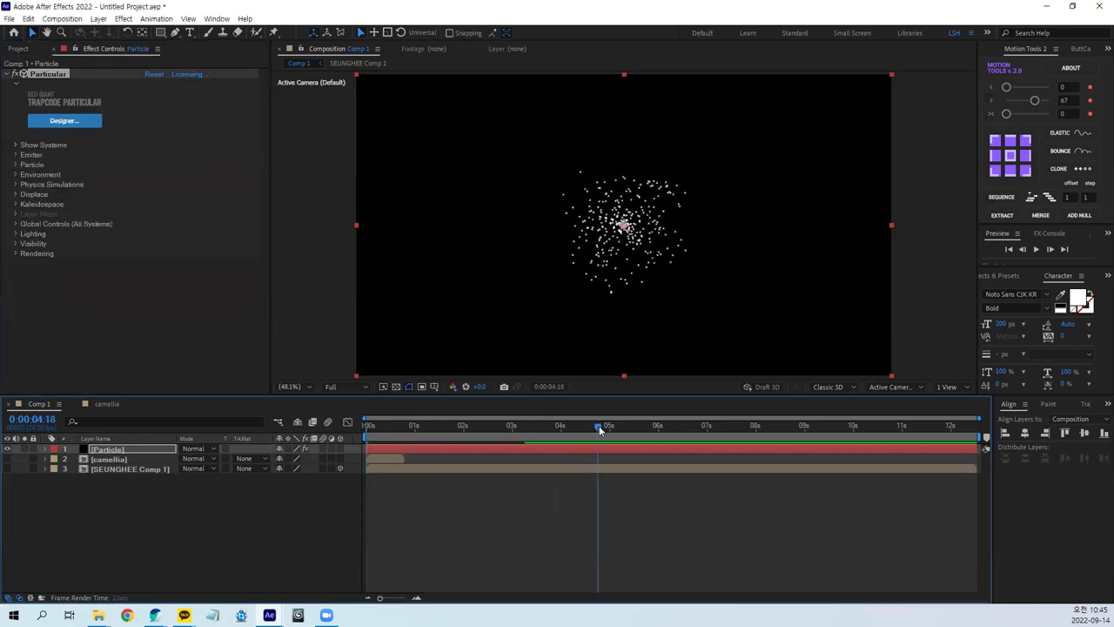
pyautogui.click(16, 154)
pyautogui.click(183, 142)
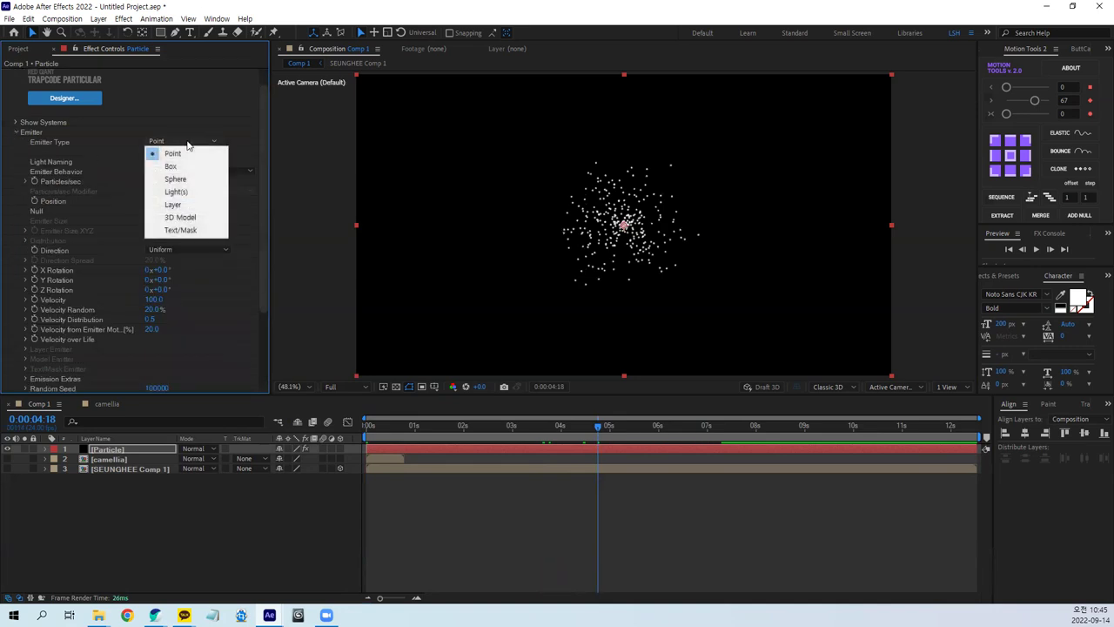
pyautogui.click(175, 204)
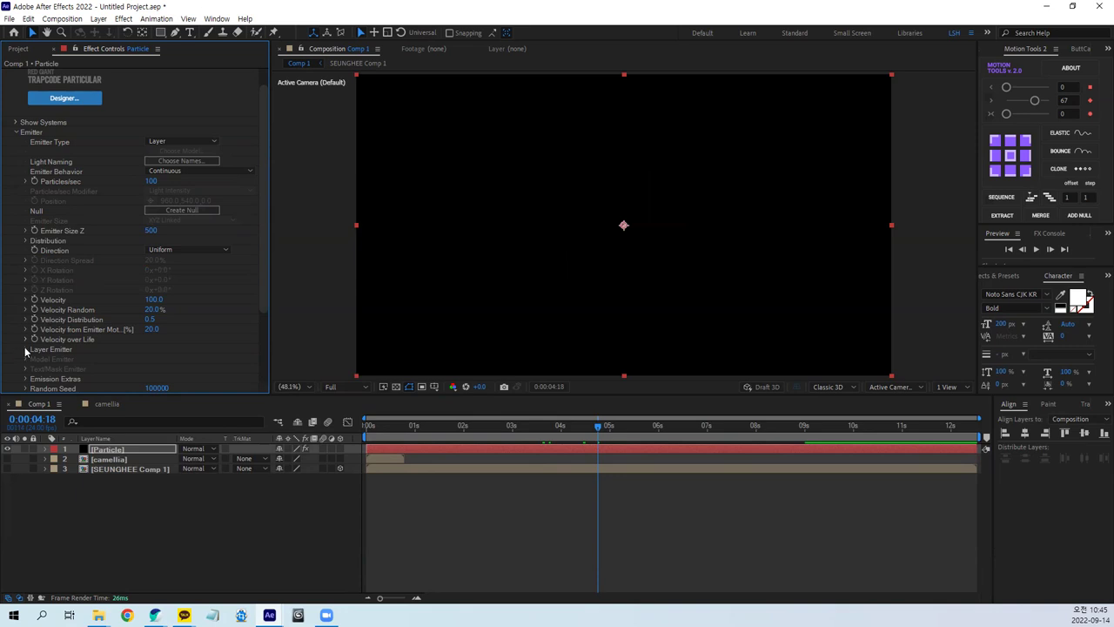
pyautogui.click(70, 346)
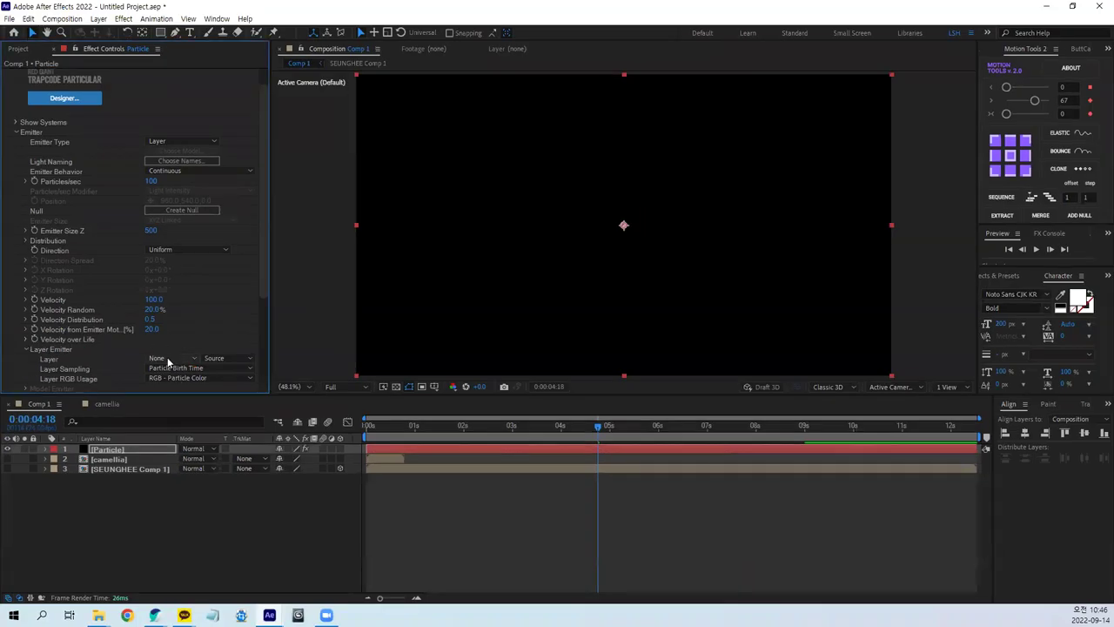
pyautogui.click(339, 337)
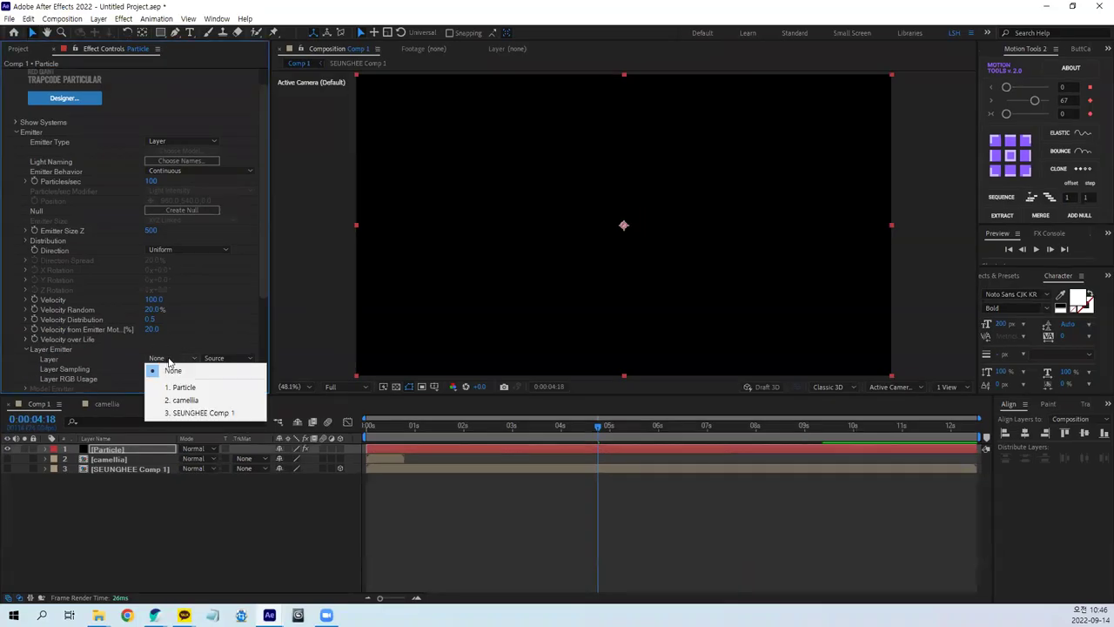
pyautogui.click(203, 412)
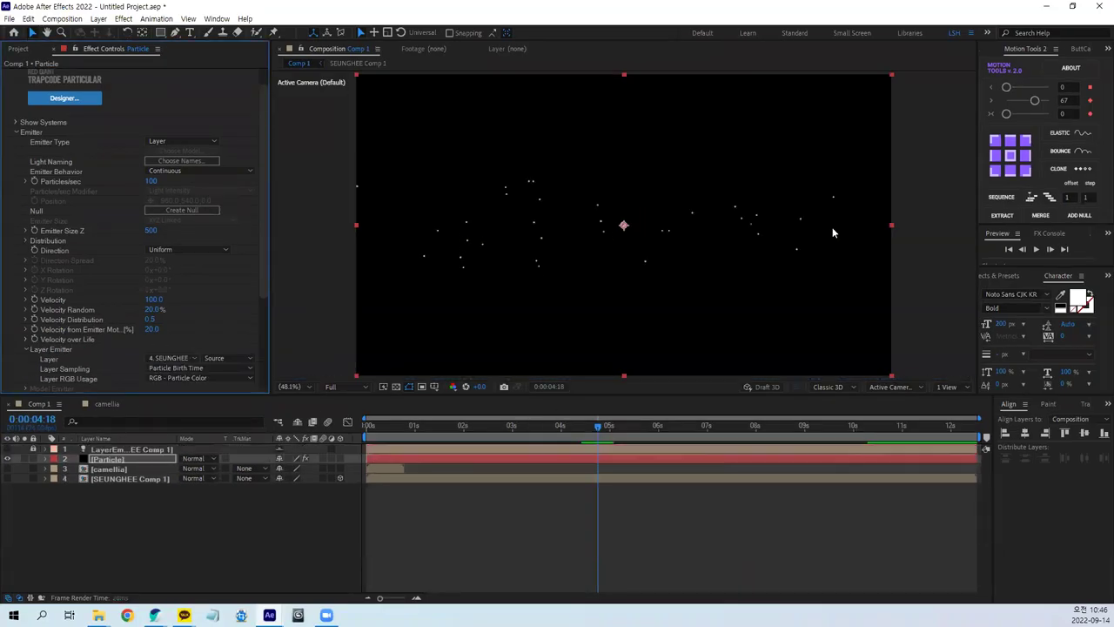
# Set the emitter's Particles/sec to 10000
pyautogui.click(151, 181)
pyautogui.write('10')
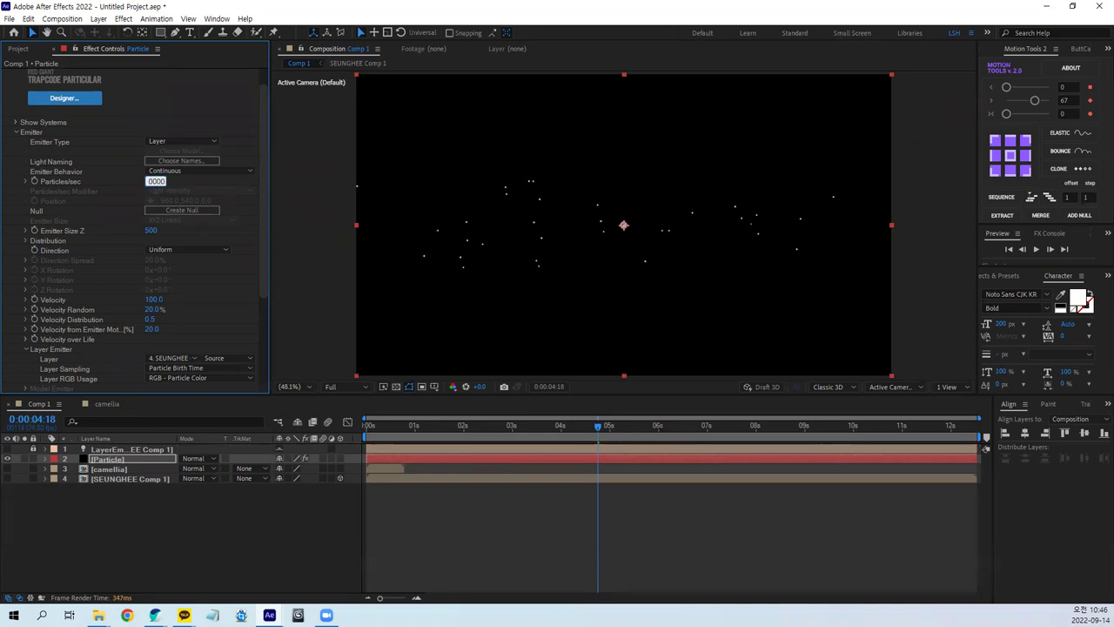
pyautogui.press('Return')
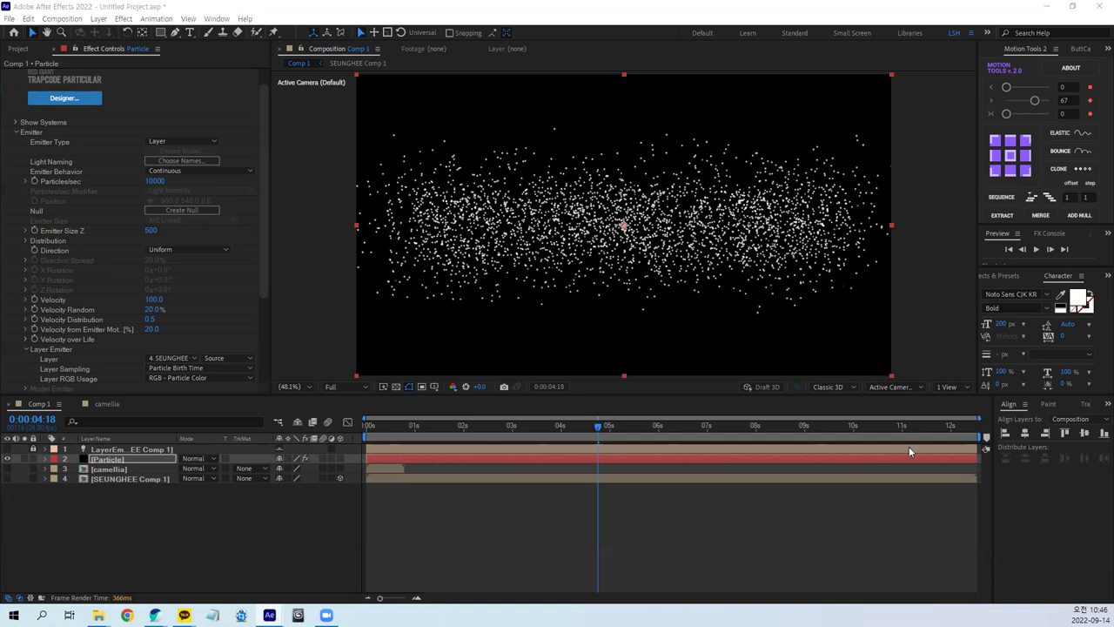
# Set the emitter's Velocity to 0 and Velocity Random to 0%, and check the particle title at other times
pyautogui.click(154, 299)
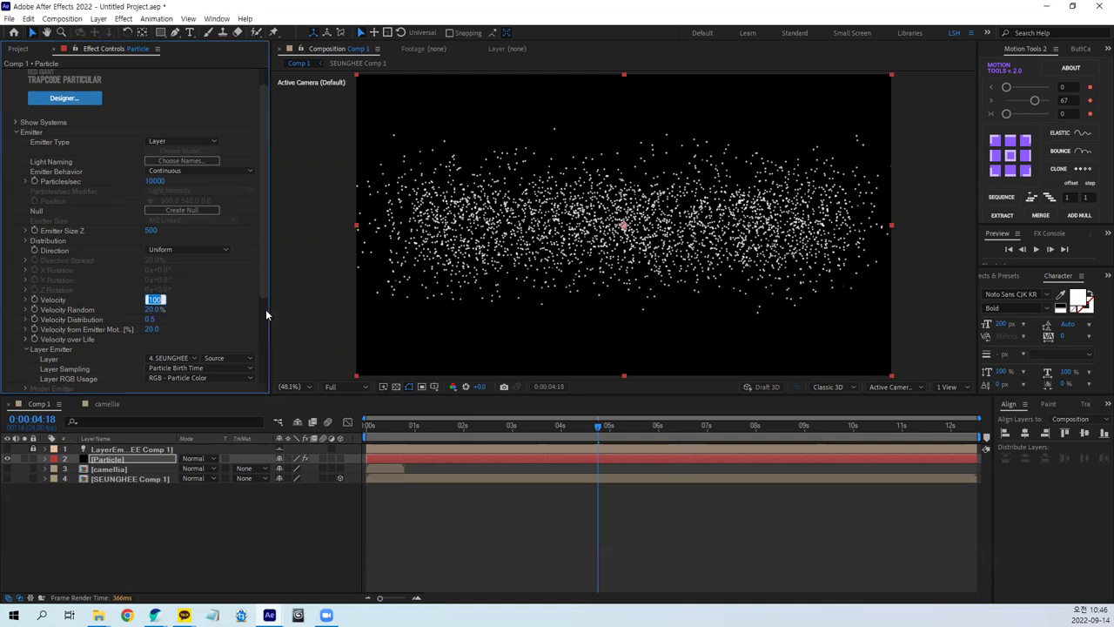
pyautogui.write('0')
pyautogui.press('Return')
pyautogui.click(153, 310)
pyautogui.write('0')
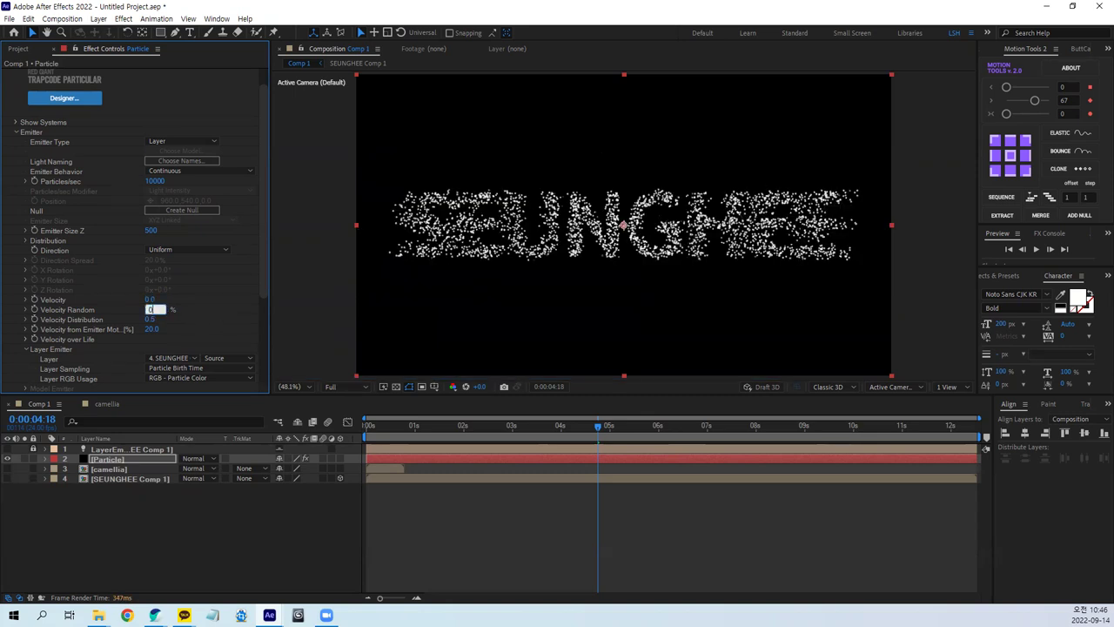
pyautogui.press('Return')
pyautogui.click(509, 433)
pyautogui.press('space')
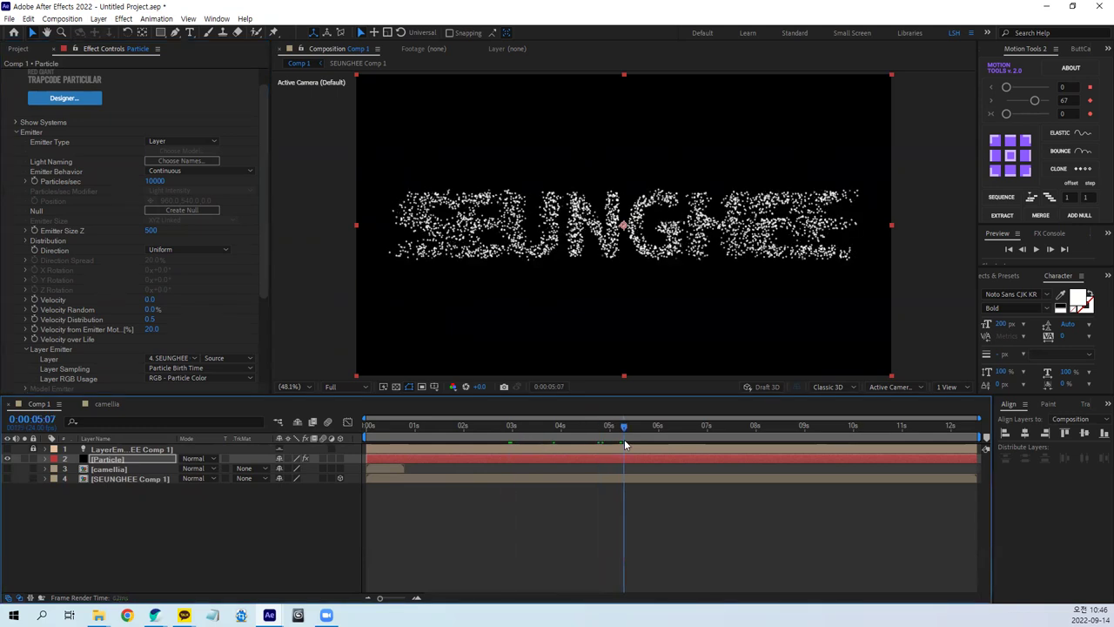
pyautogui.click(456, 432)
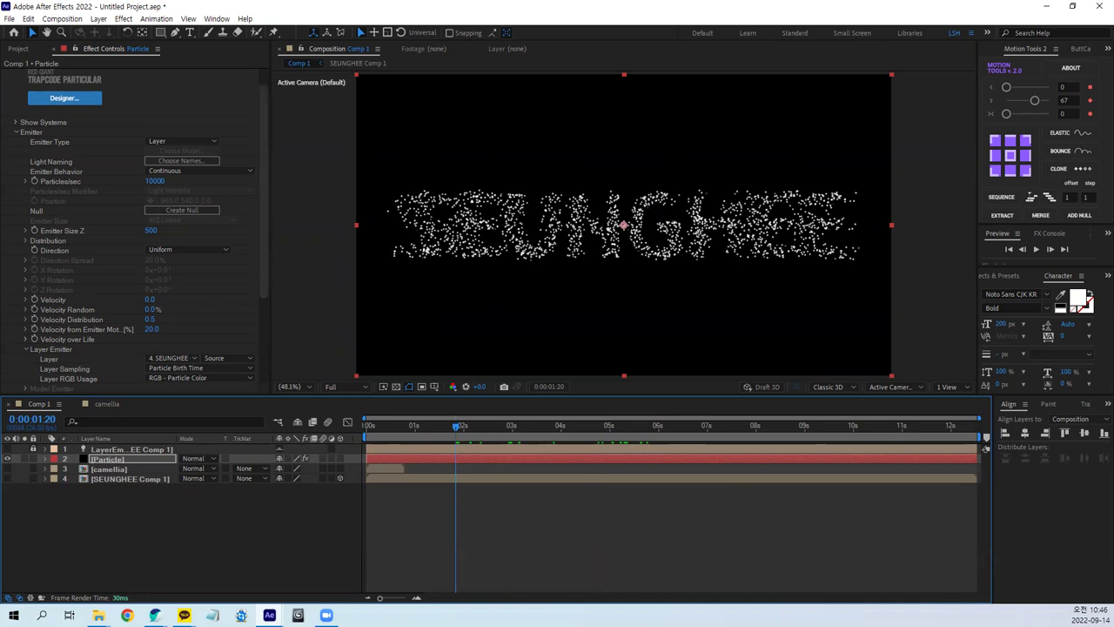
# Set the emitter's Emitter Size Z to 0
pyautogui.click(151, 231)
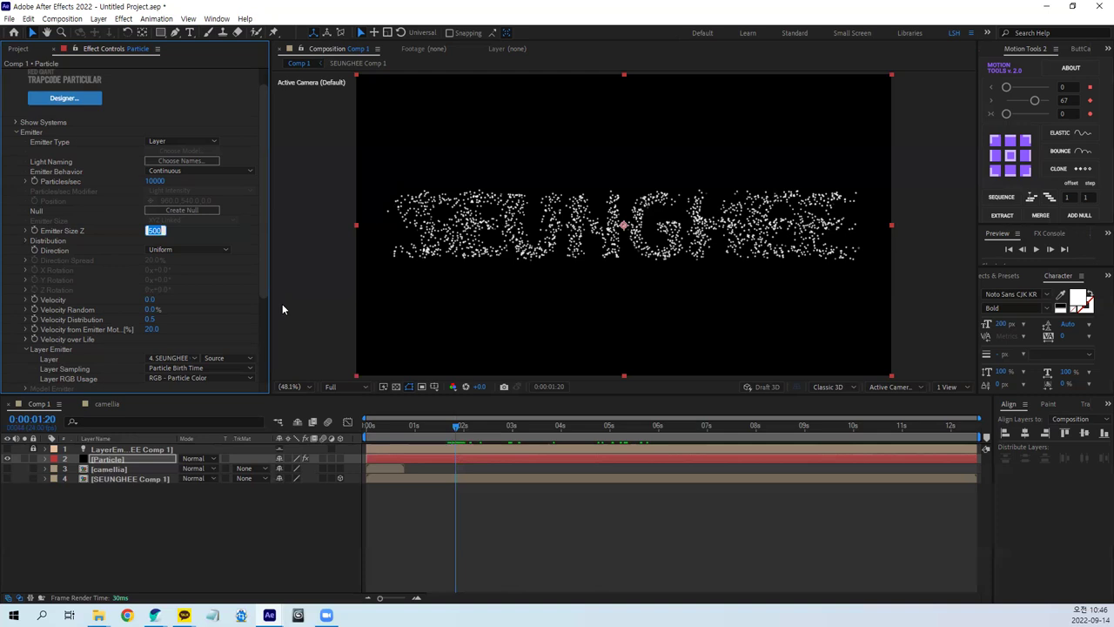
pyautogui.write('0')
pyautogui.press('Return')
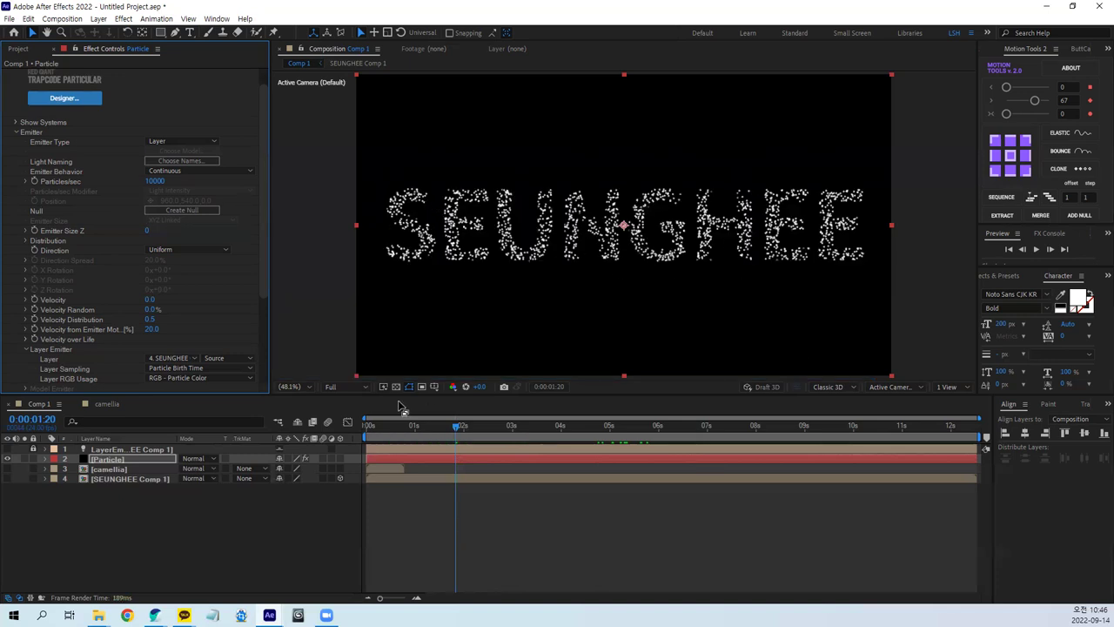
# Set the particles' Life to 10 seconds in Particular's Particle settings
pyautogui.scroll(-3, 194, 374)
pyautogui.scroll(-3, 224, 301)
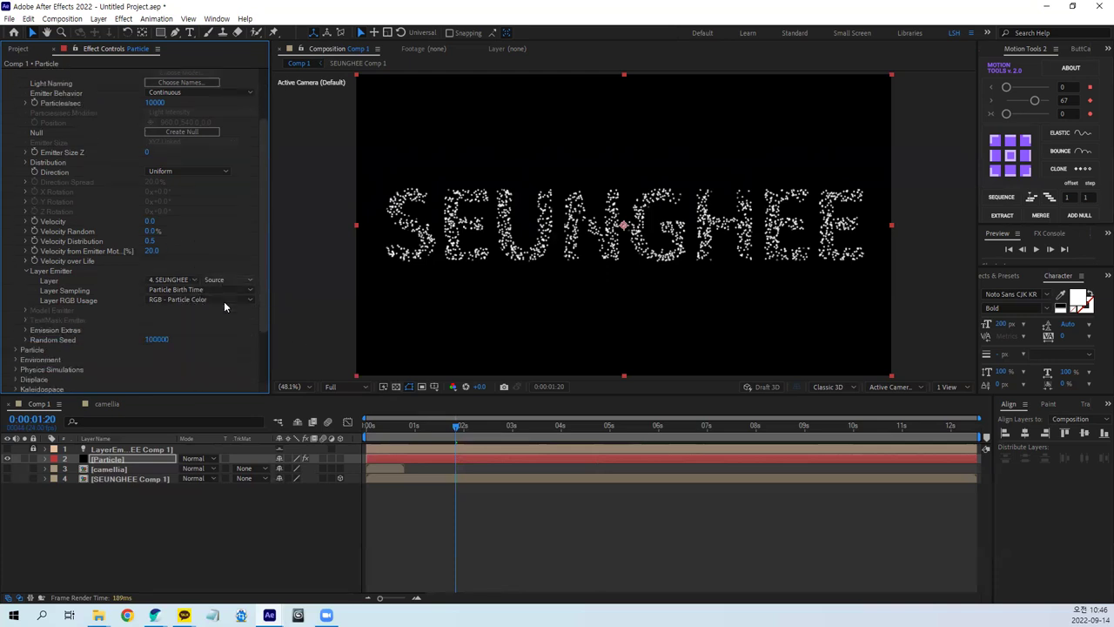
pyautogui.click(19, 328)
pyautogui.scroll(-5, 252, 340)
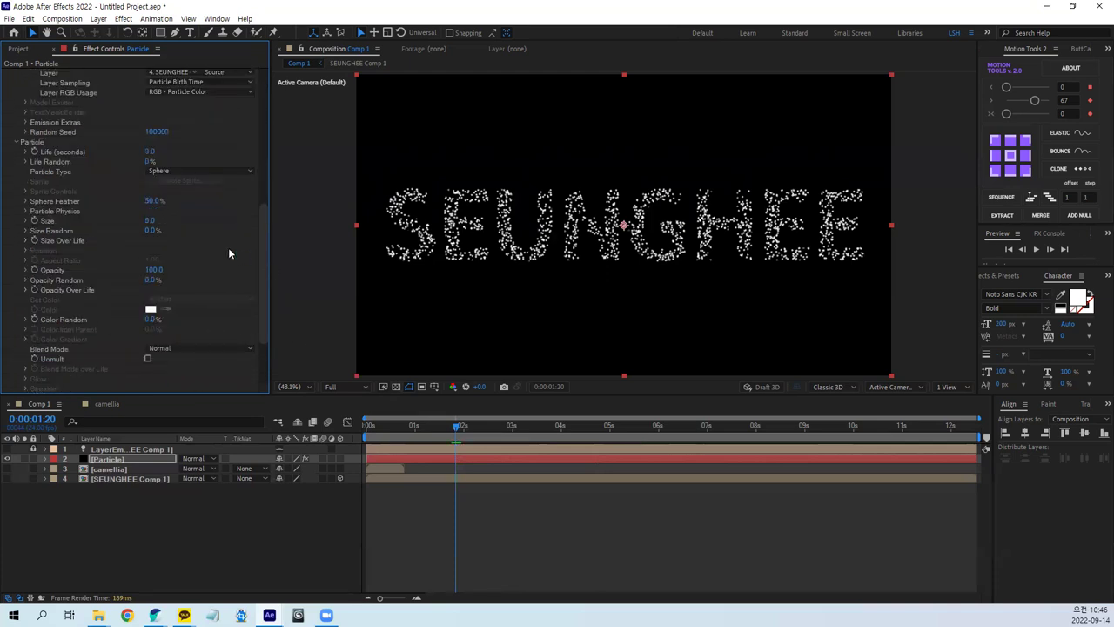
pyautogui.click(150, 152)
pyautogui.write('10')
pyautogui.press('Return')
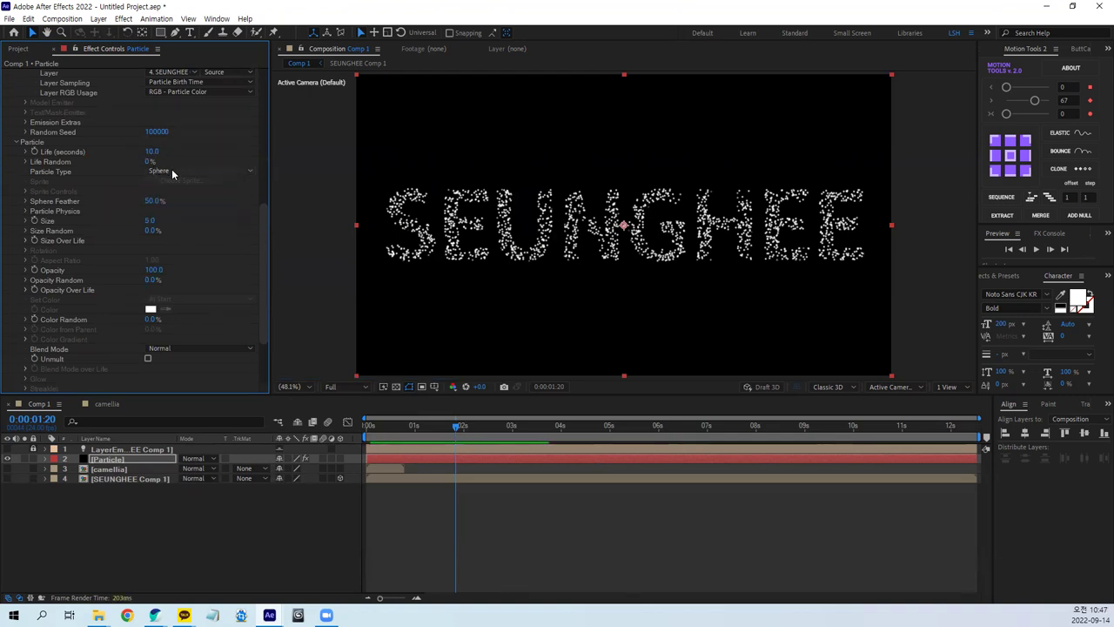
# Change the Particle Type to Sprite and use the camellia composition as the sprite layer
pyautogui.click(171, 172)
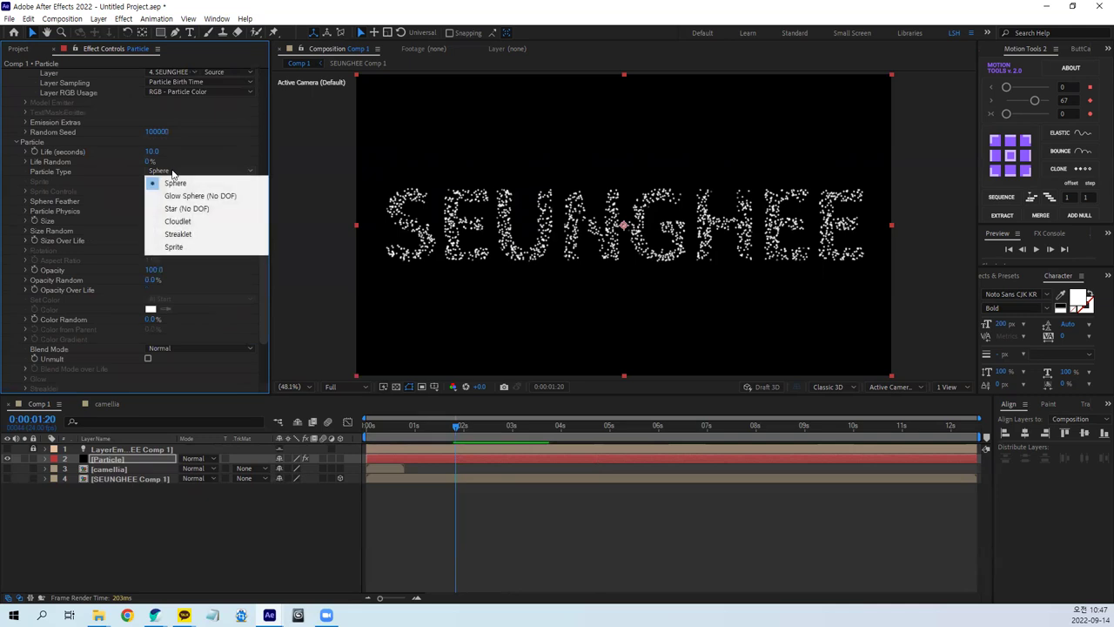
pyautogui.click(179, 247)
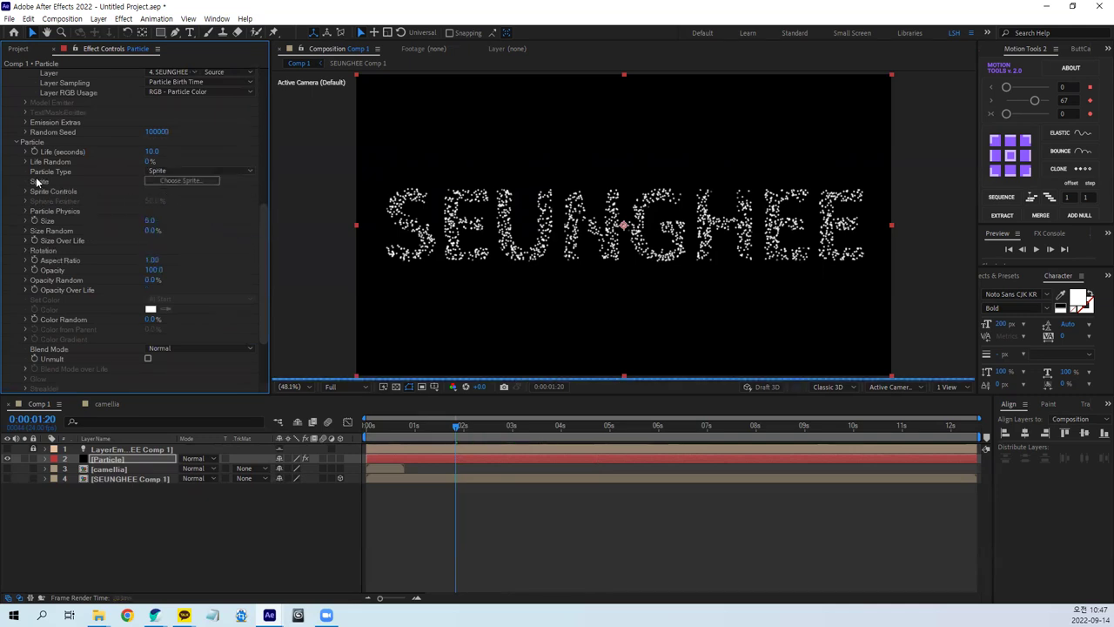
pyautogui.click(26, 190)
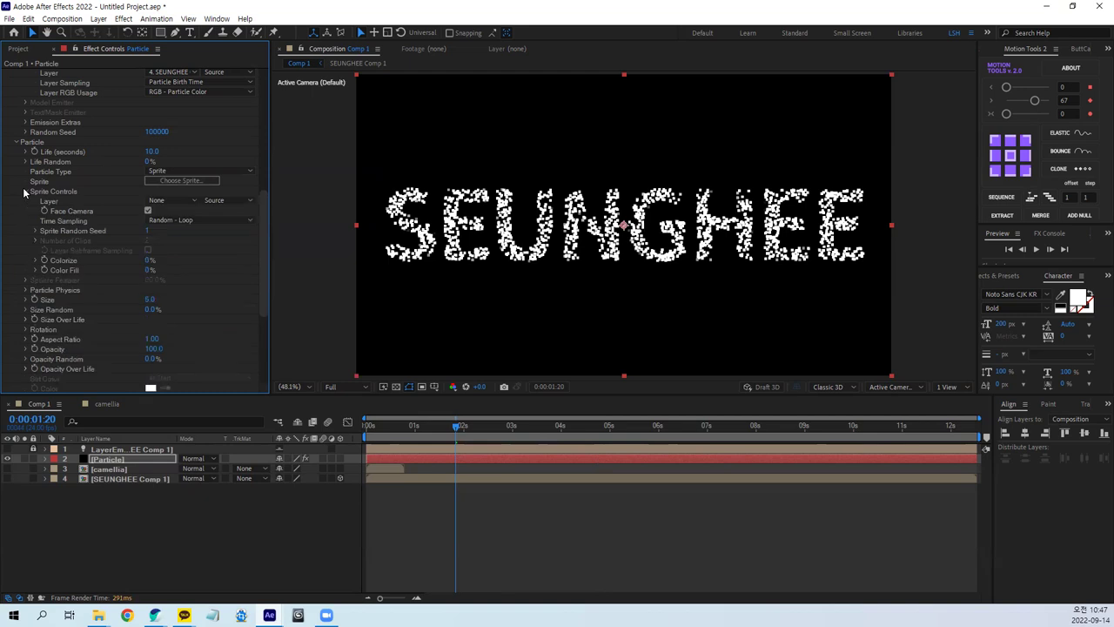
pyautogui.click(158, 201)
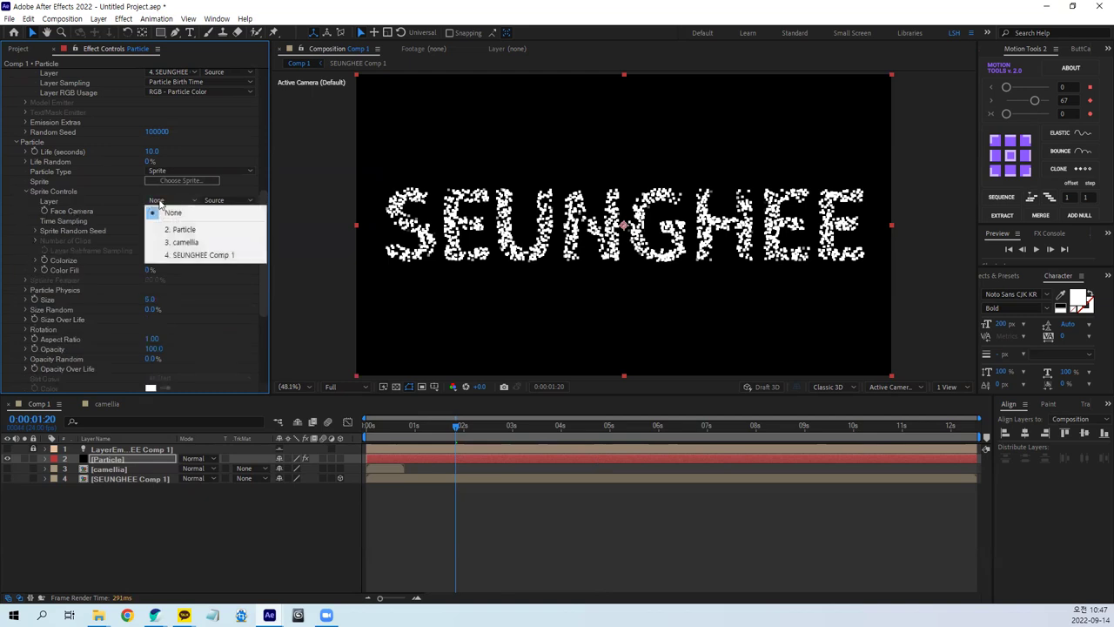
pyautogui.click(185, 242)
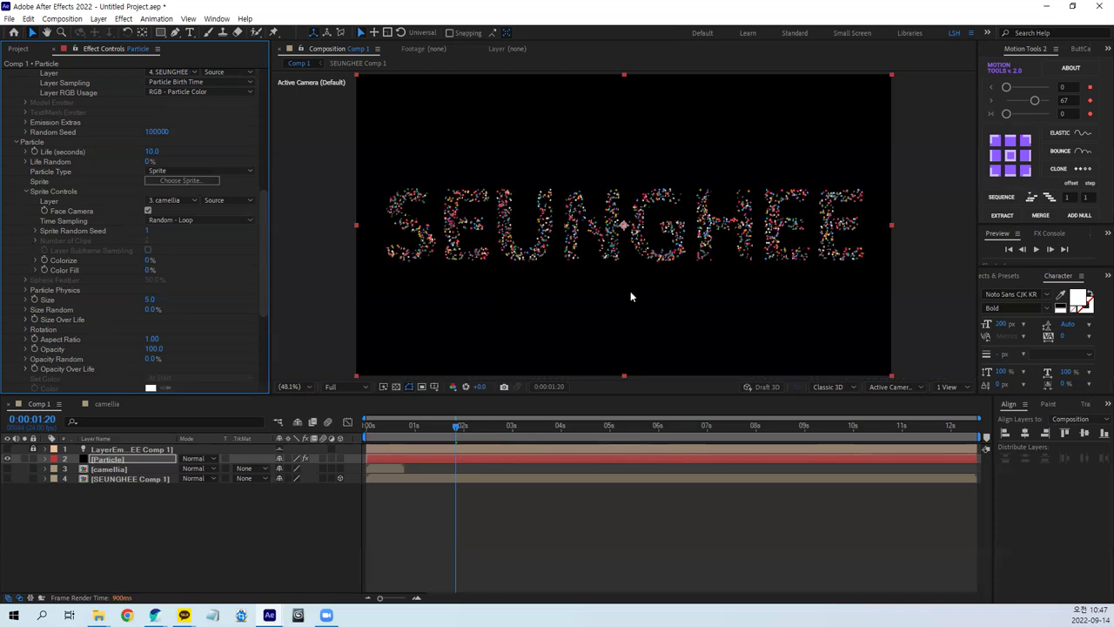
# Enlarge the flower particles, trying a Size of 10 and settling on 15
pyautogui.click(150, 300)
pyautogui.write('10')
pyautogui.press('Return')
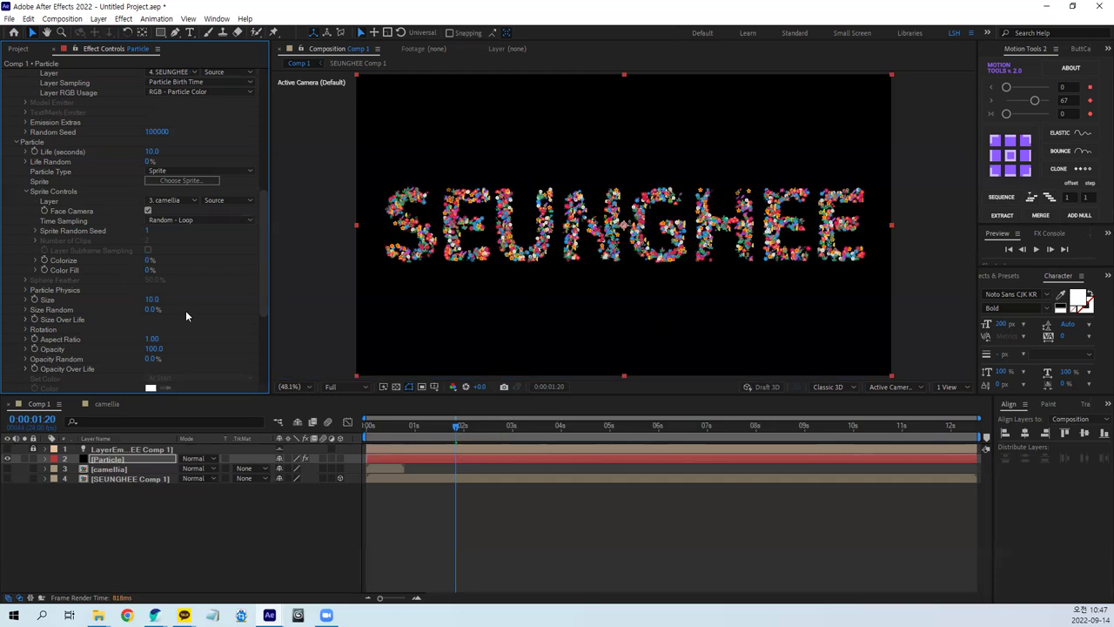
pyautogui.click(152, 299)
pyautogui.write('15')
pyautogui.press('Return')
# Play the flower title animation from the first frame and stop it after the letters fill in
pyautogui.click(391, 424)
pyautogui.press('Home')
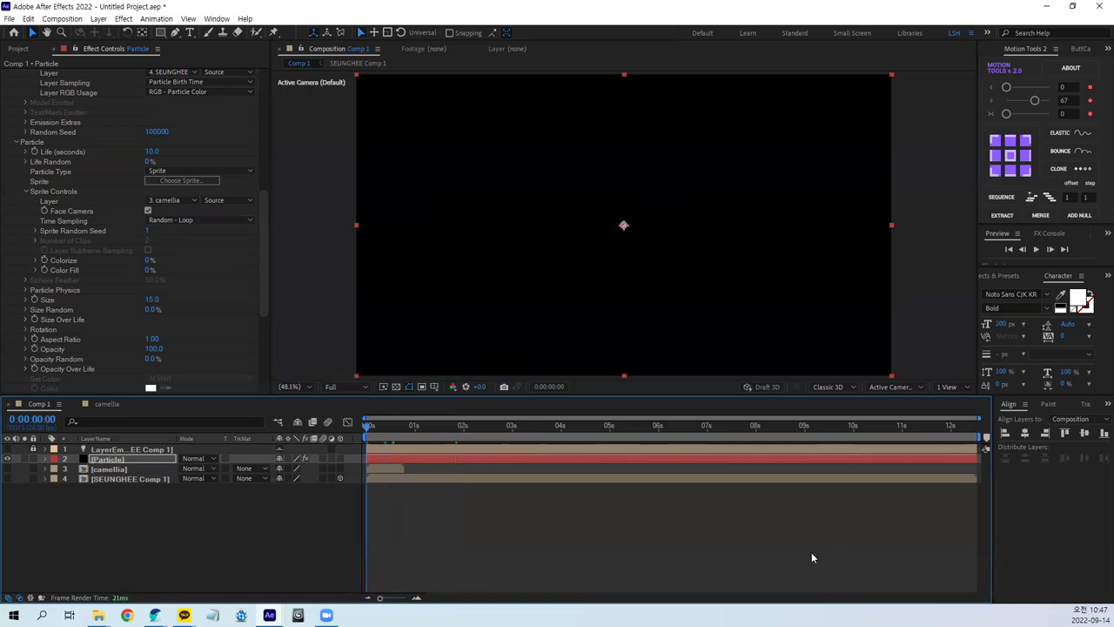
pyautogui.press('space')
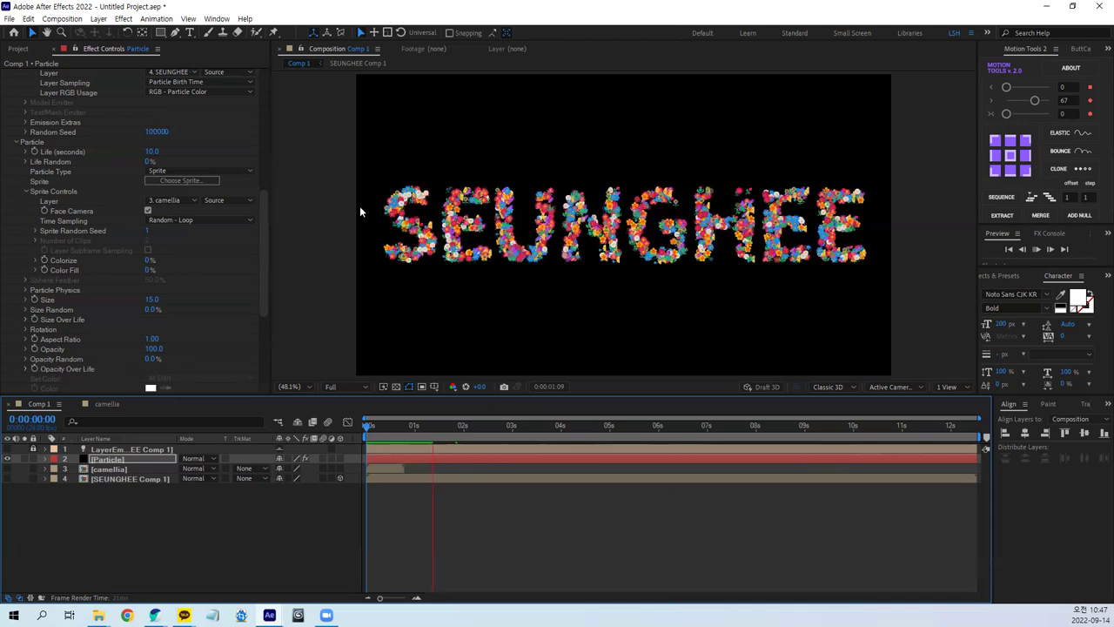
pyautogui.press('space')
# Create a full-frame black solid named Op with no other layer selected
pyautogui.click(561, 530)
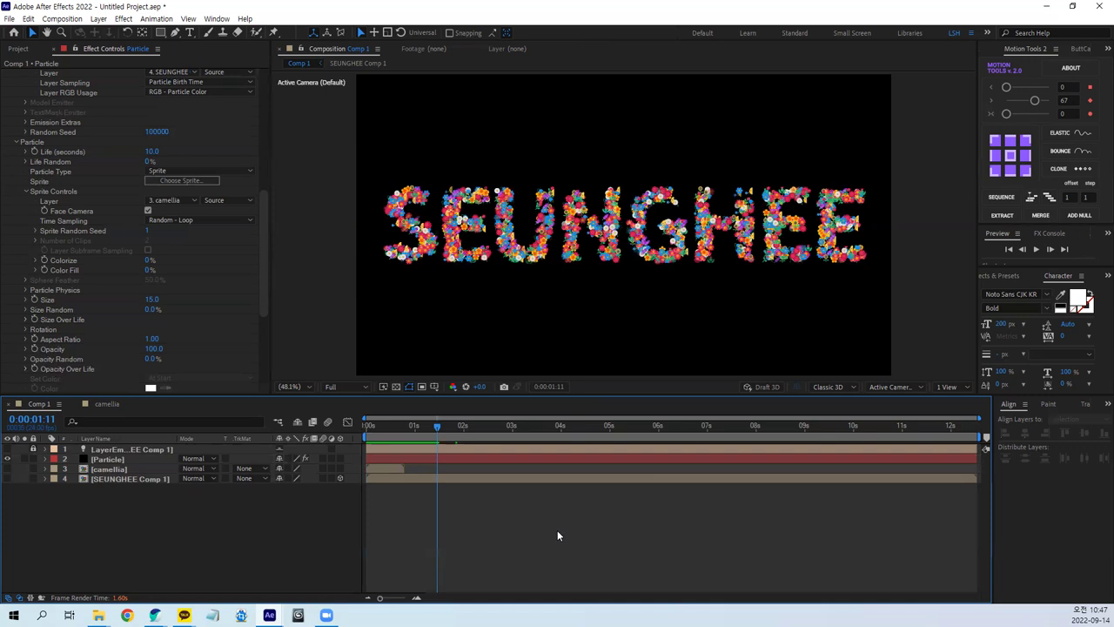
pyautogui.hotkey('ctrl', 'space')
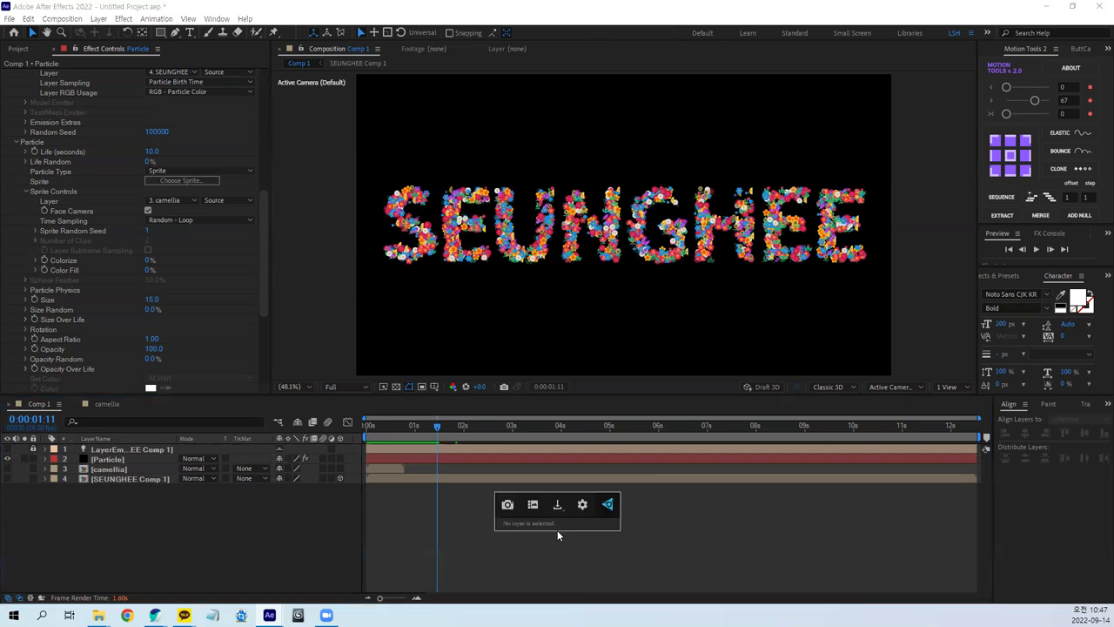
pyautogui.press('Escape')
pyautogui.hotkey('ctrl', 'y')
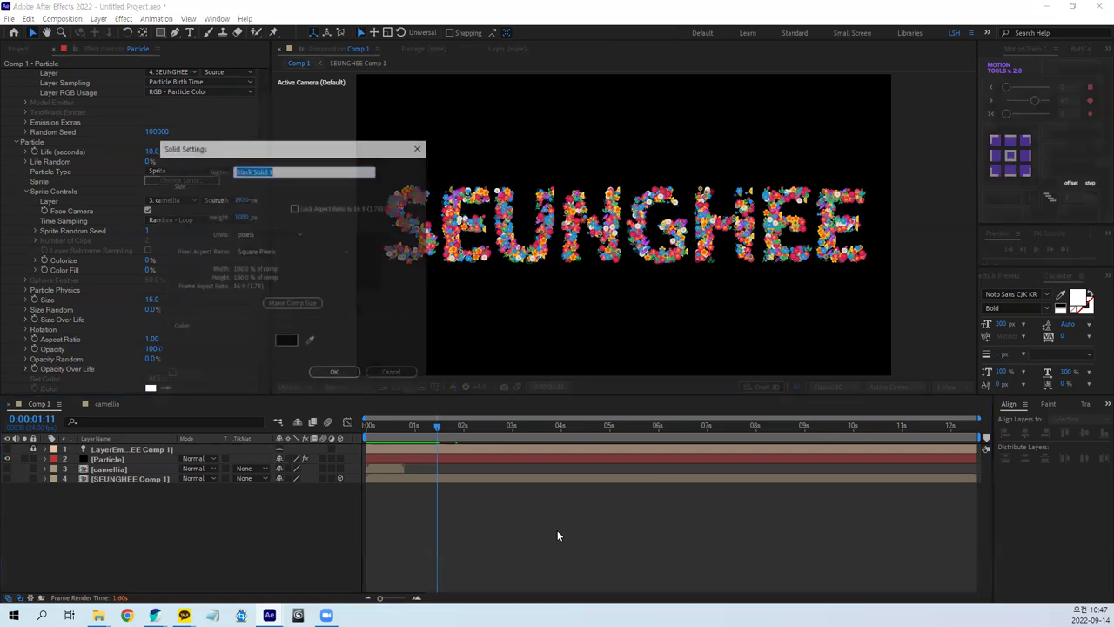
pyautogui.write('Op')
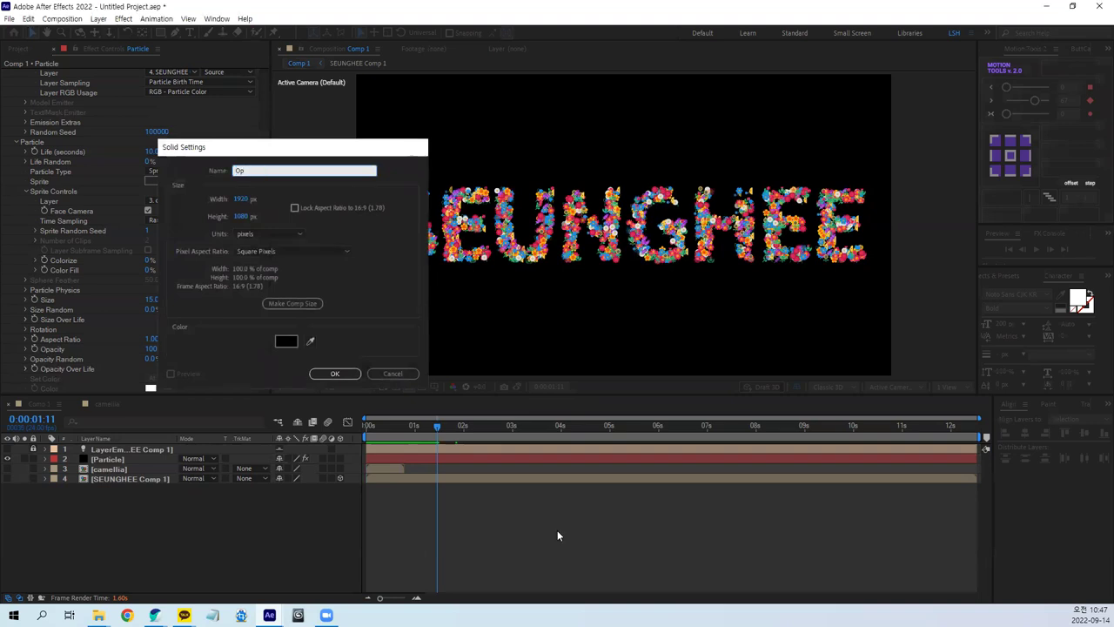
pyautogui.press('Return')
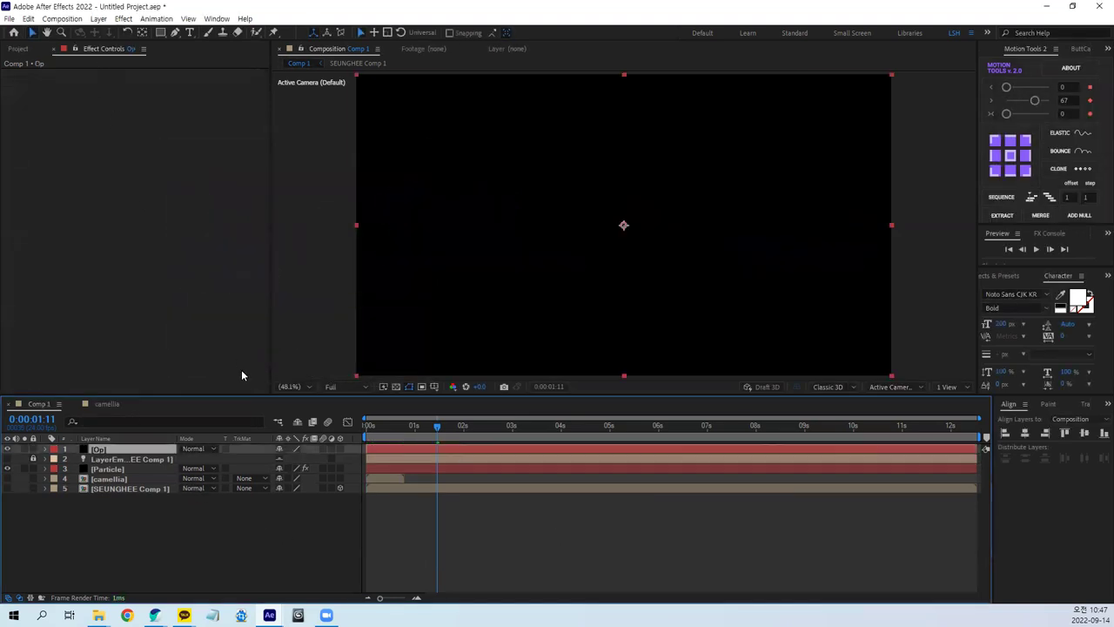
# Apply the Optical Flares effect to the Op solid
pyautogui.hotkey('ctrl', 'space')
pyautogui.write('op')
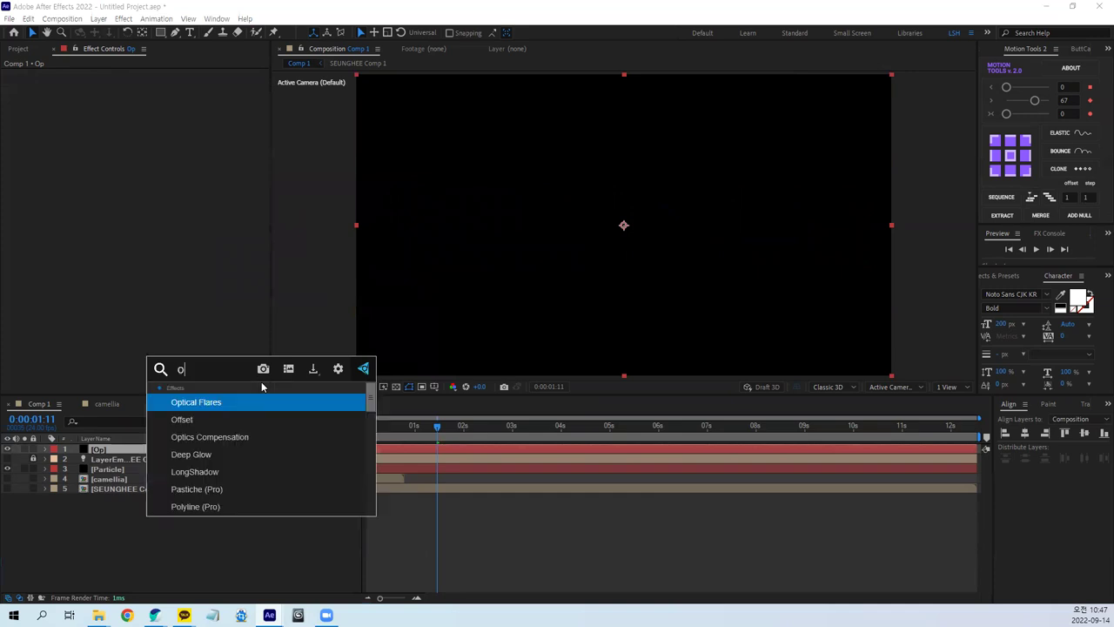
pyautogui.press('Return')
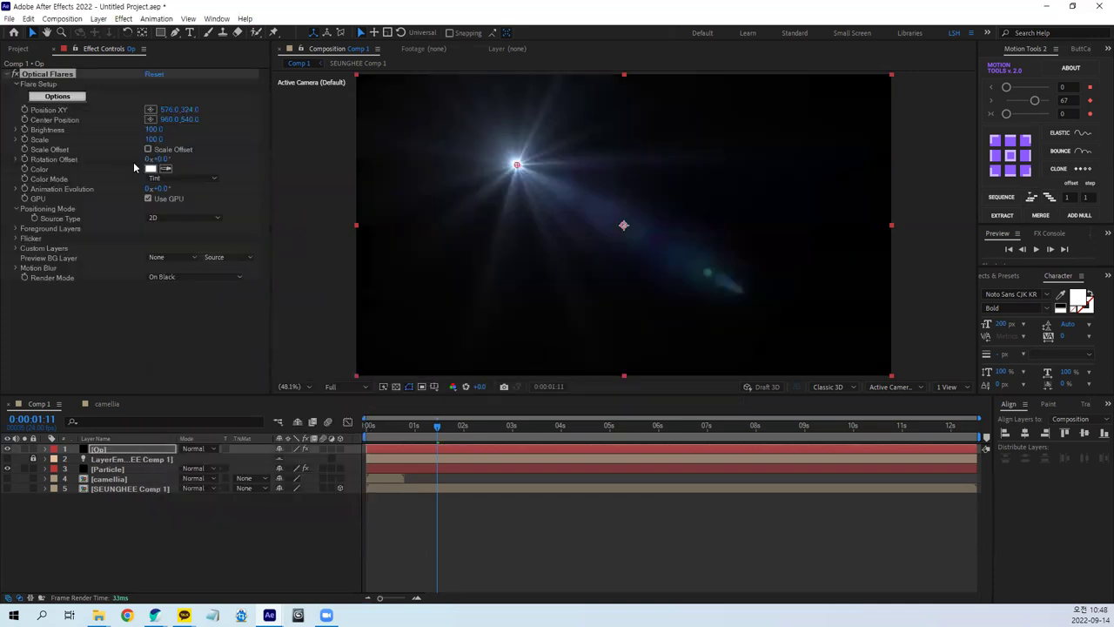
# Set the Op layer's blending mode to Add and move the flare into the frame's upper-left corner, about 12, 18
pyautogui.click(207, 449)
pyautogui.click(233, 217)
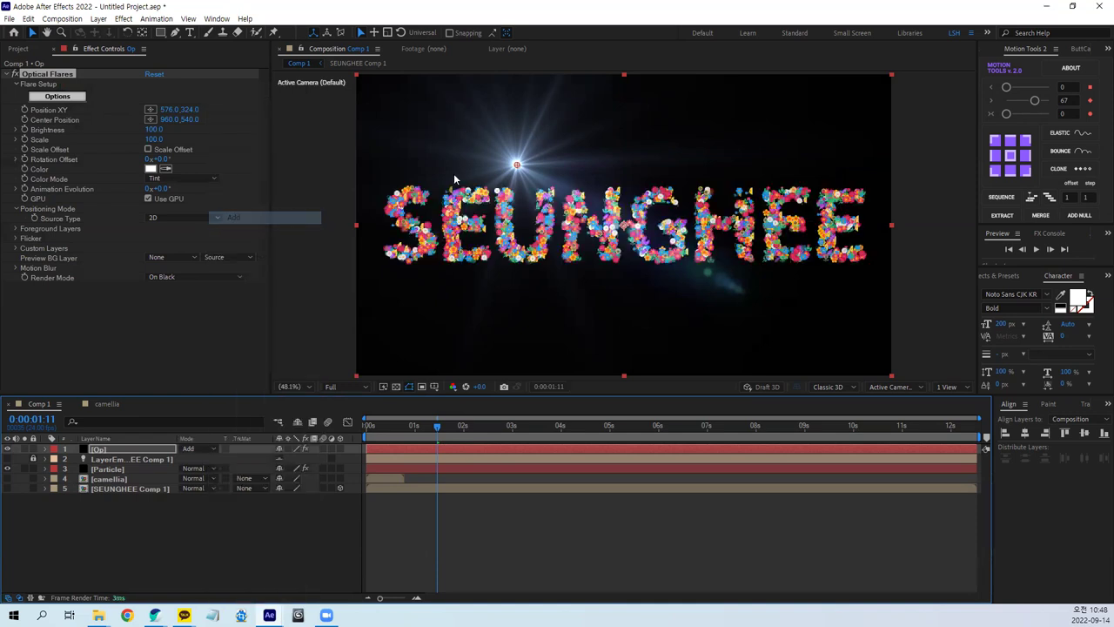
pyautogui.moveTo(518, 166); pyautogui.dragTo(359, 81)
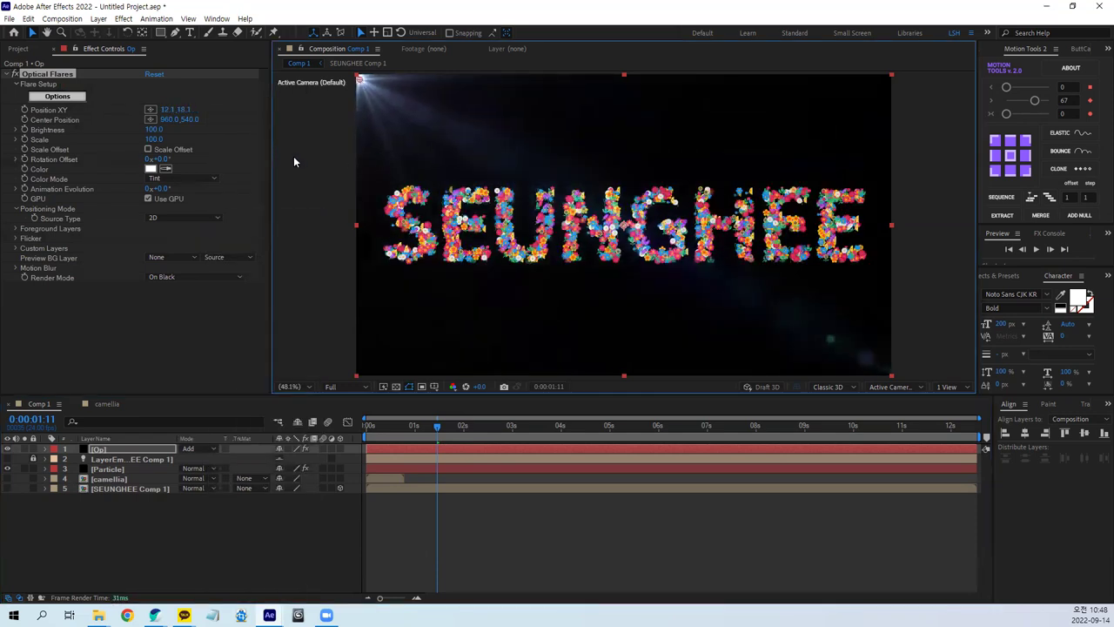
# Load the Cloudy Sun preset from Pro Presets 1 in the Optical Flares options and accept it
pyautogui.click(51, 97)
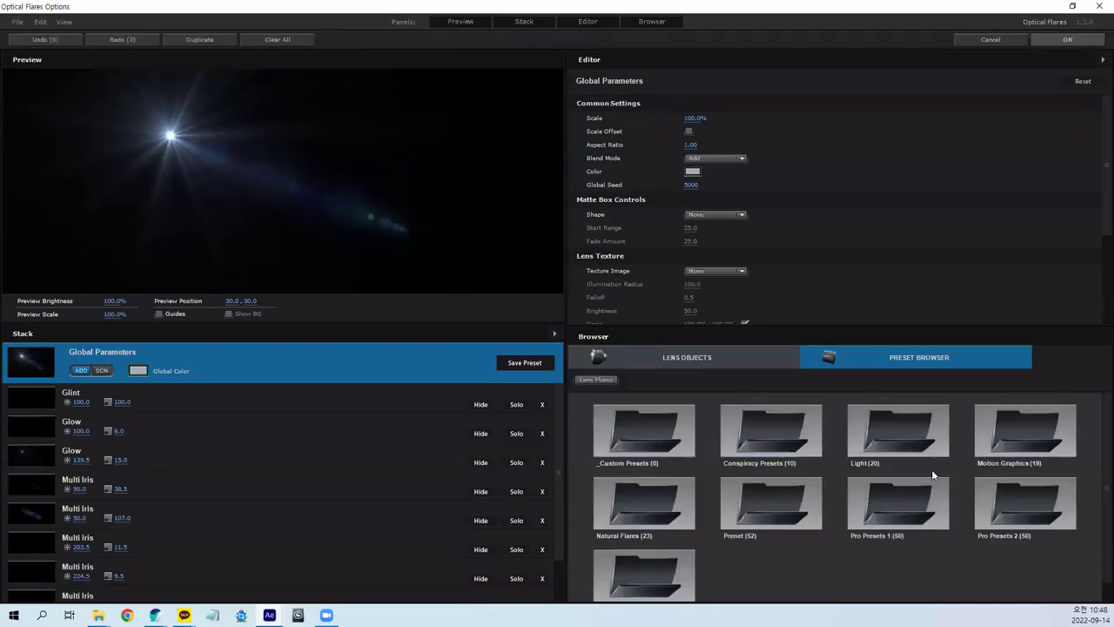
pyautogui.doubleClick(874, 533)
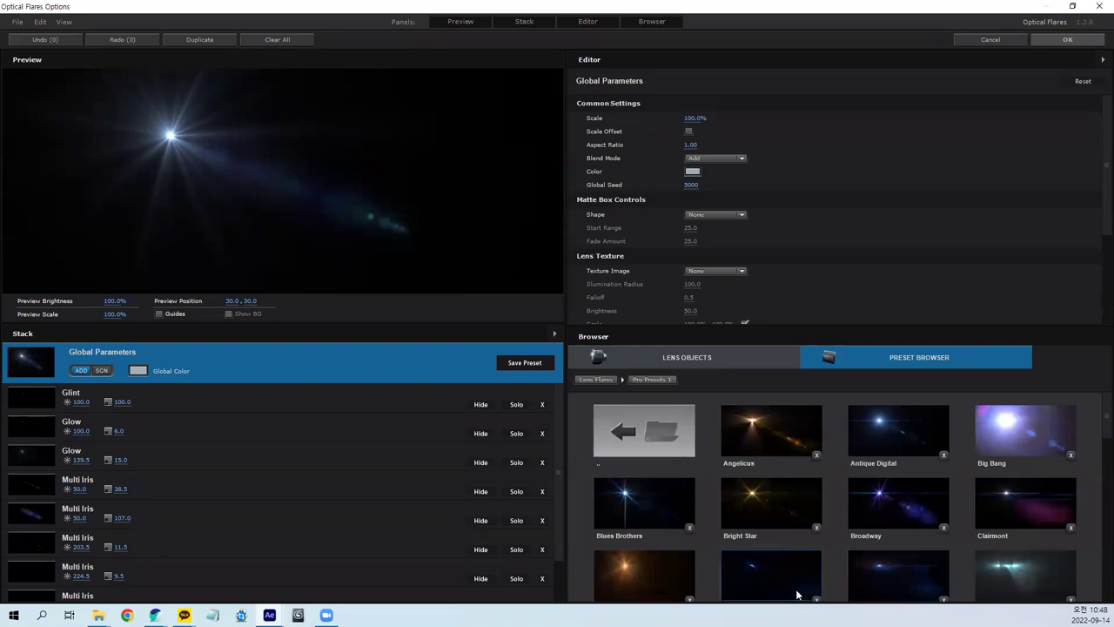
pyautogui.click(639, 567)
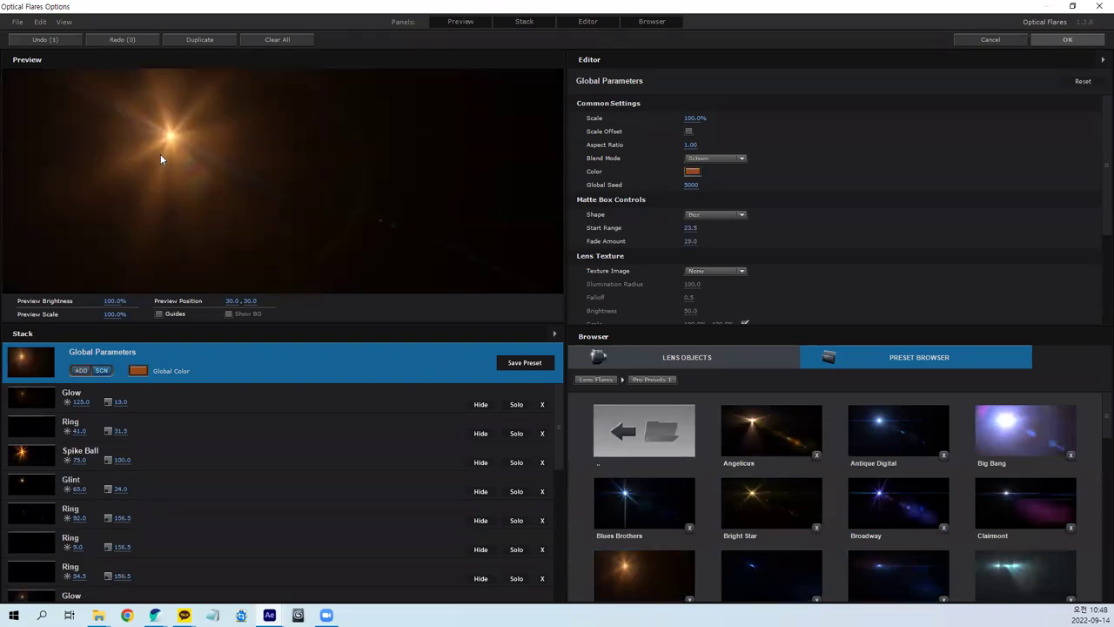
pyautogui.scroll(-1, 653, 554)
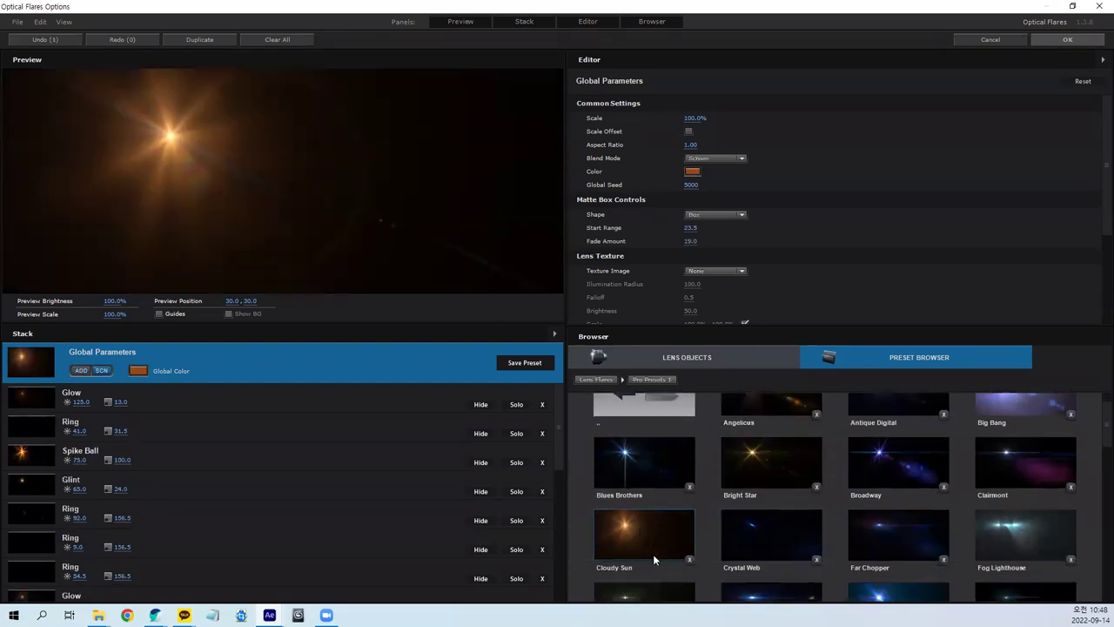
pyautogui.click(1064, 40)
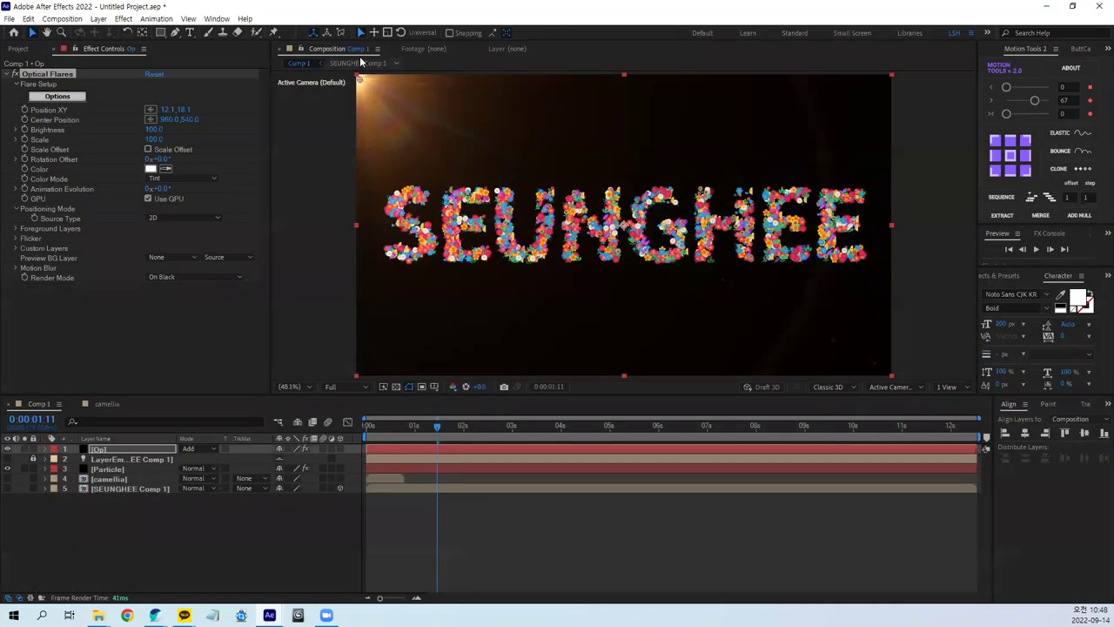
# Shift the flare just outside the frame's upper-left corner, about -25, -28, and check the composition at 0:00:02:09
pyautogui.moveTo(362, 80); pyautogui.dragTo(350, 65)
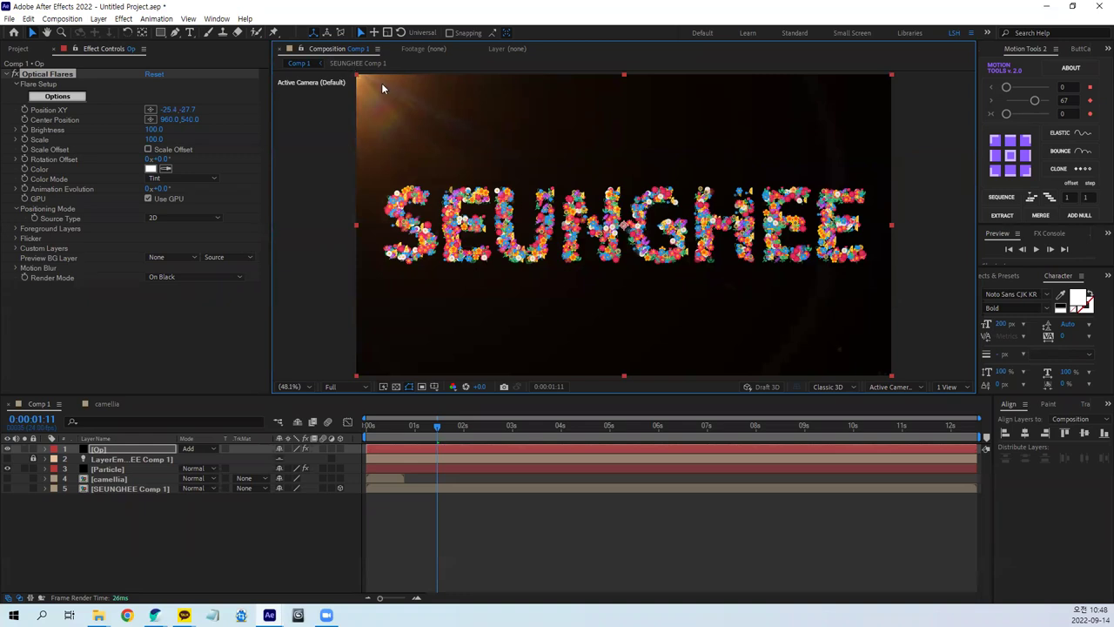
pyautogui.click(230, 537)
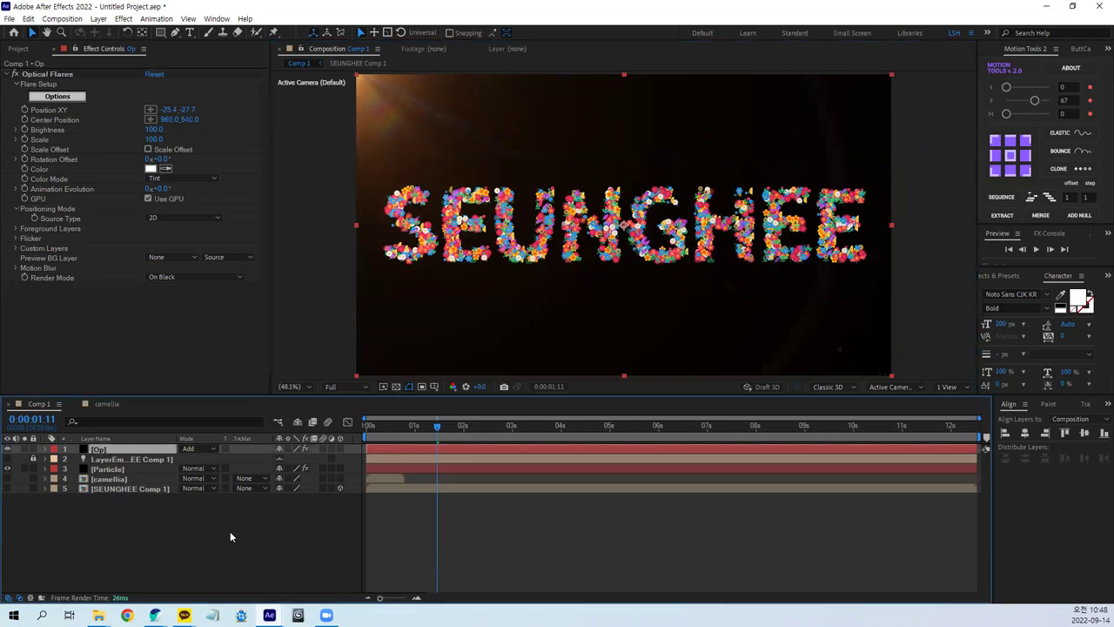
pyautogui.press('pagedown')
pyautogui.click(482, 425)
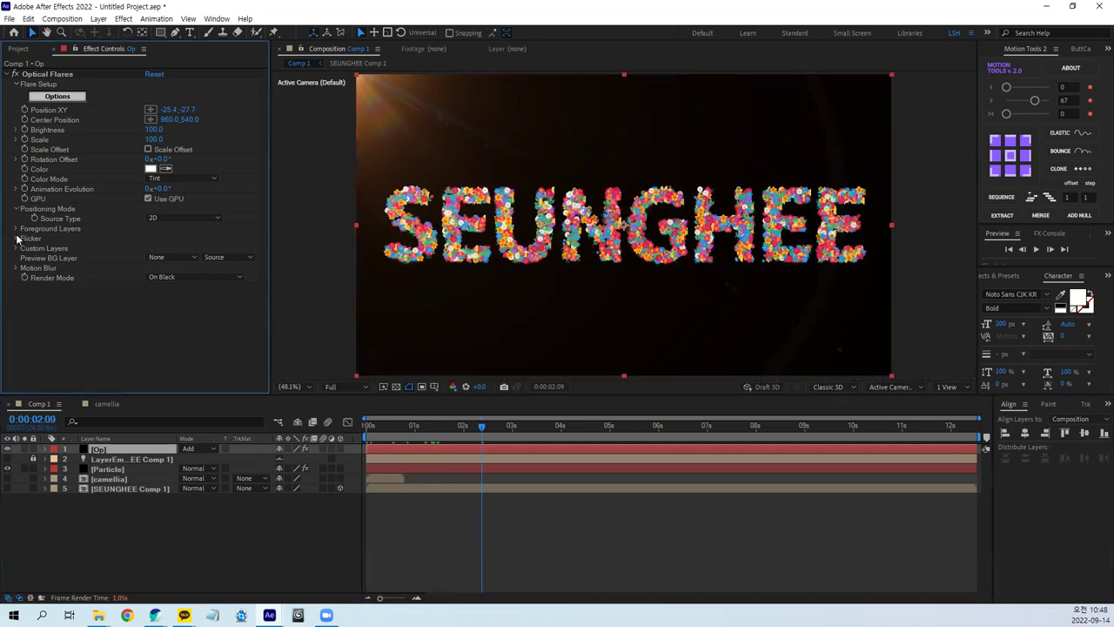
# Set the flare's Flicker Speed to 40 and Flicker Amount to 100
pyautogui.click(15, 237)
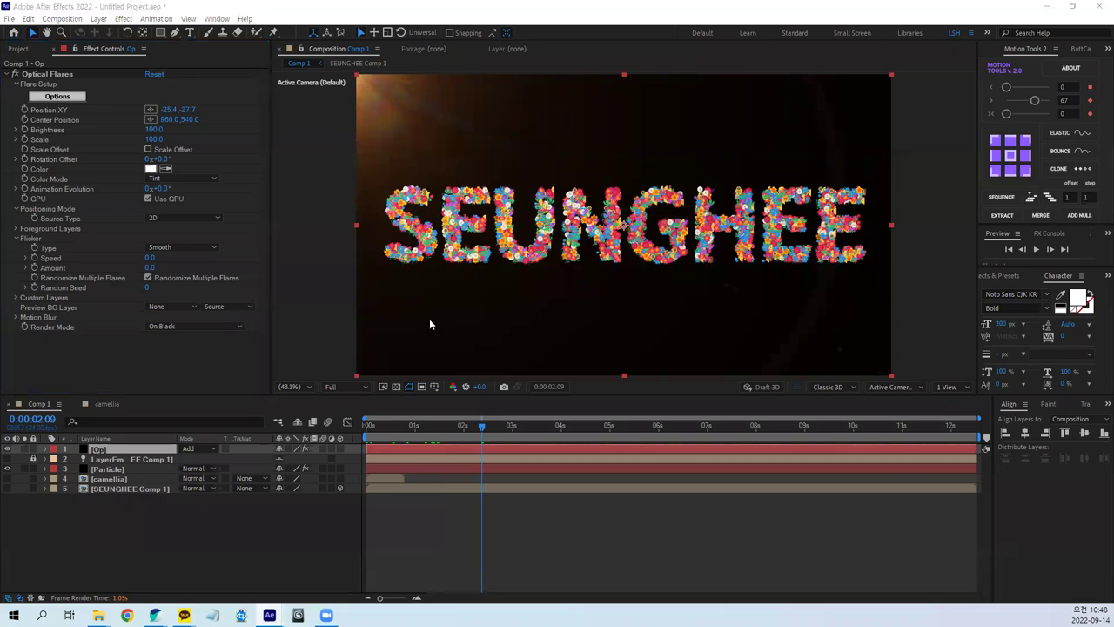
pyautogui.click(150, 258)
pyautogui.write('40')
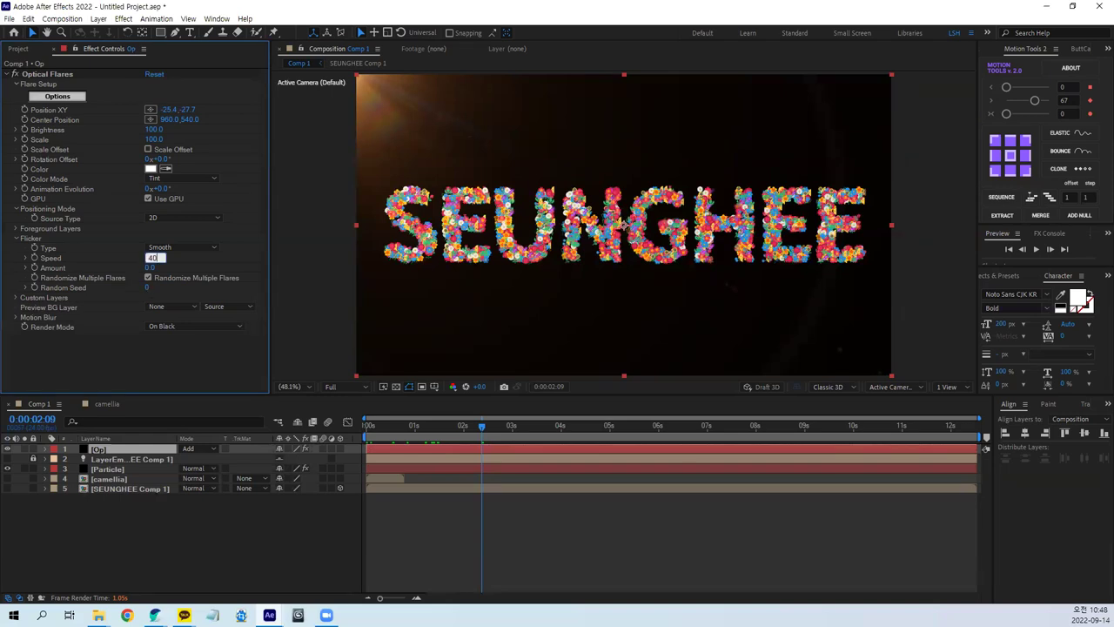
pyautogui.press('Return')
pyautogui.click(150, 268)
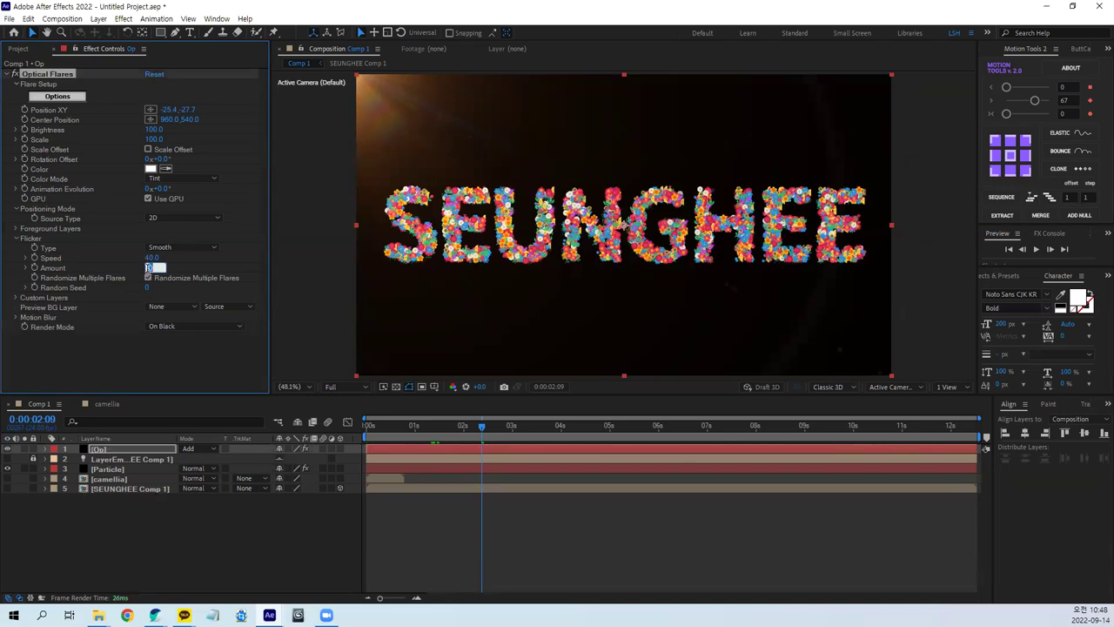
pyautogui.write('100')
pyautogui.press('Return')
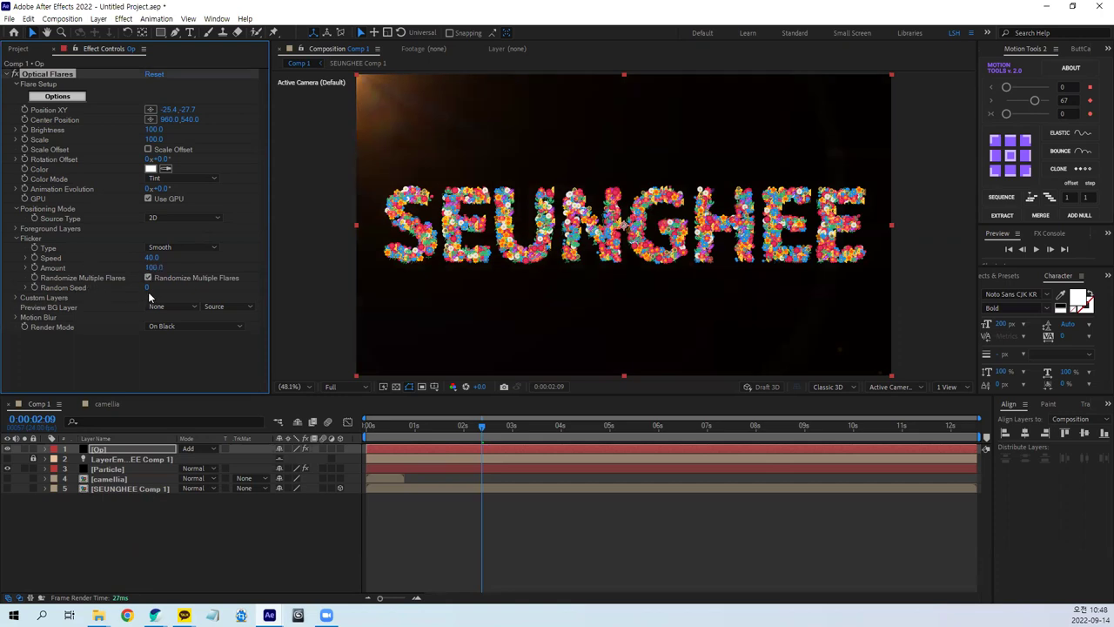
# Set the Flicker Random Seed to 440 and play the composition from the first frame
pyautogui.moveTo(148, 287); pyautogui.dragTo(175, 288)
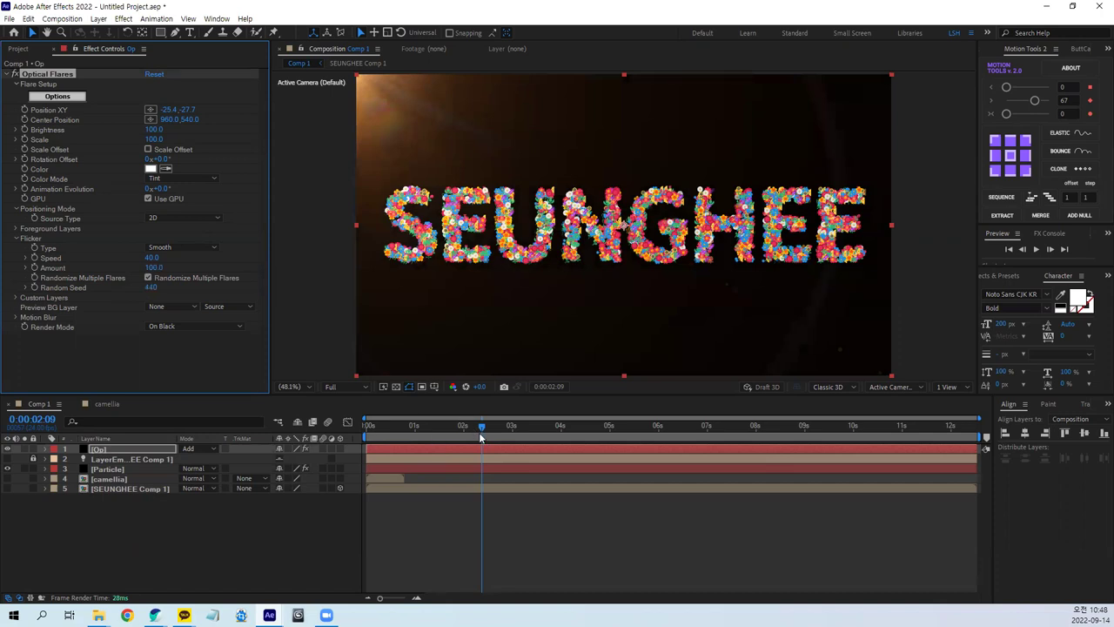
pyautogui.moveTo(482, 432); pyautogui.dragTo(225, 438)
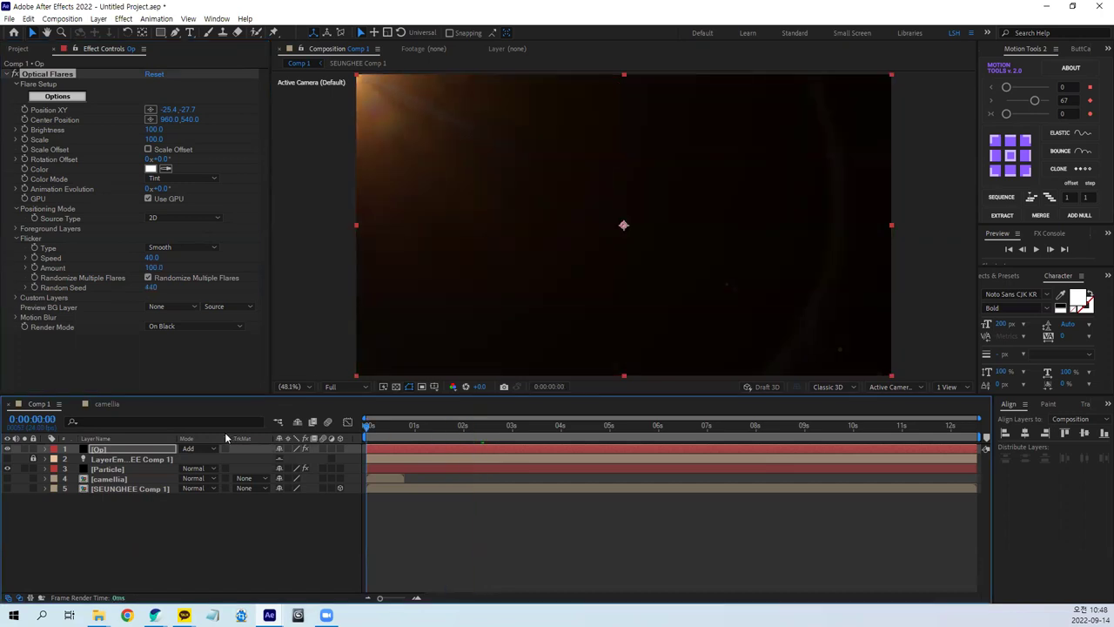
pyautogui.press('space')
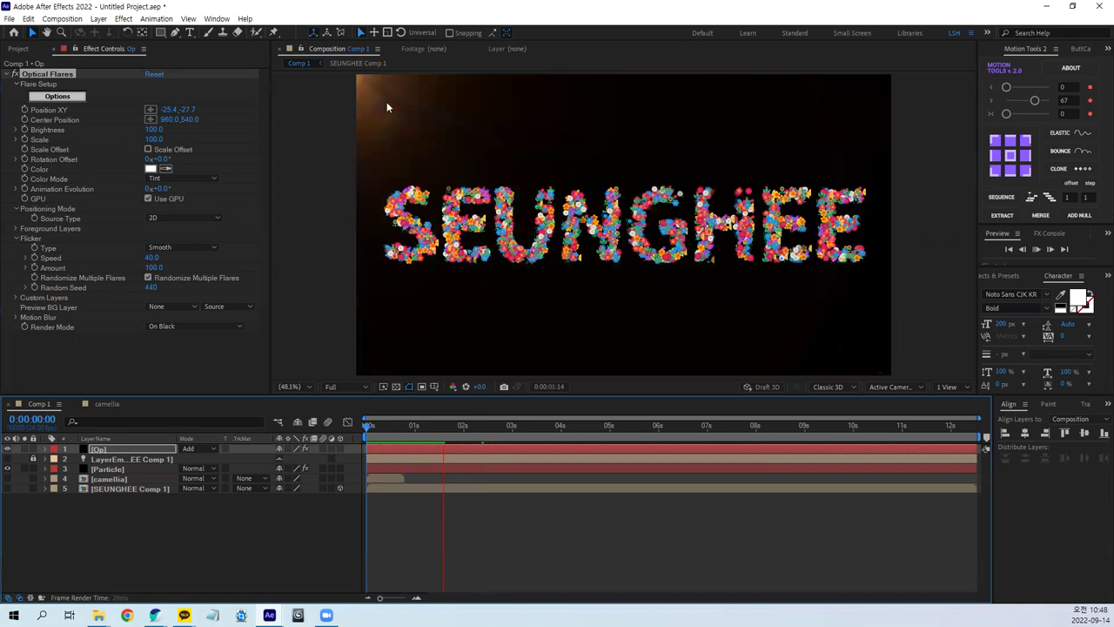
# Stop the preview, duplicate the Op flare layer and flip the copy horizontally to mirror the flare on the opposite side
pyautogui.press('space')
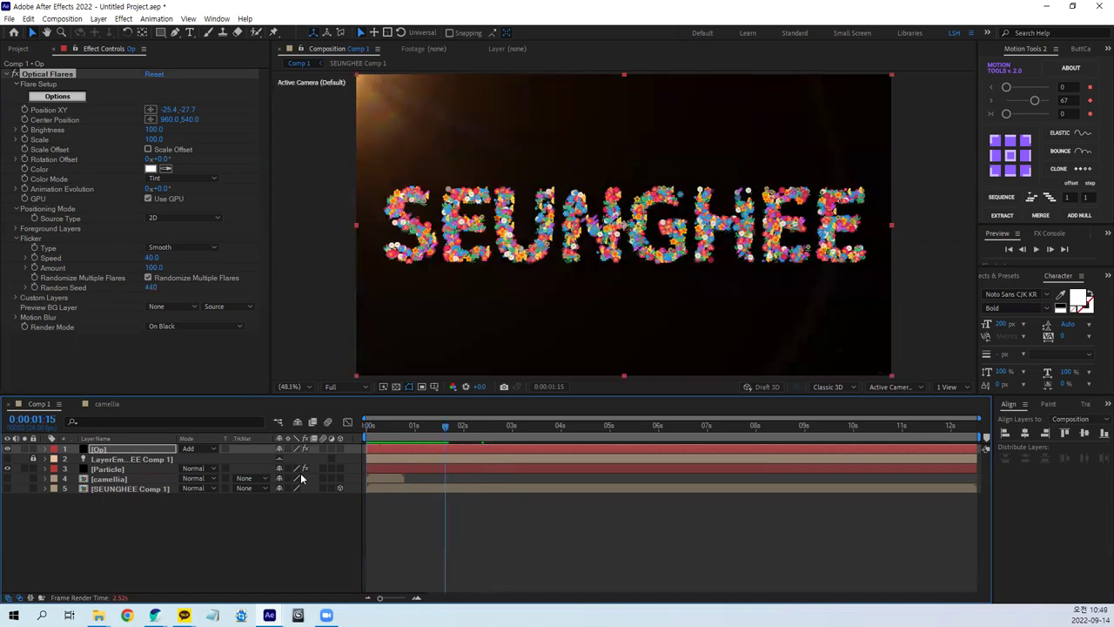
pyautogui.click(110, 449)
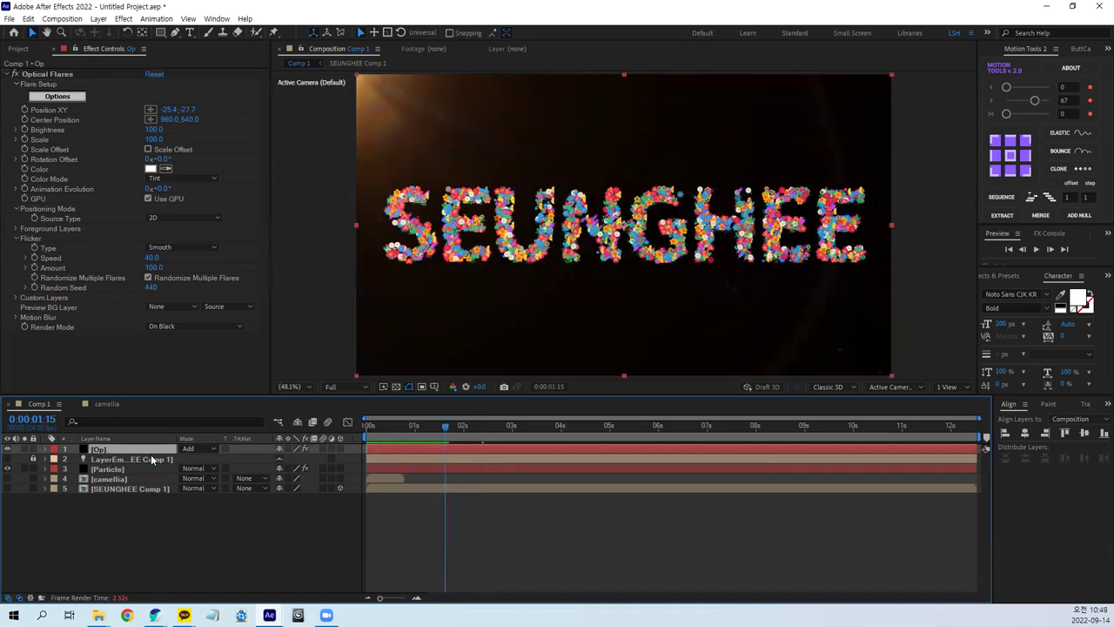
pyautogui.hotkey('ctrl', 'd')
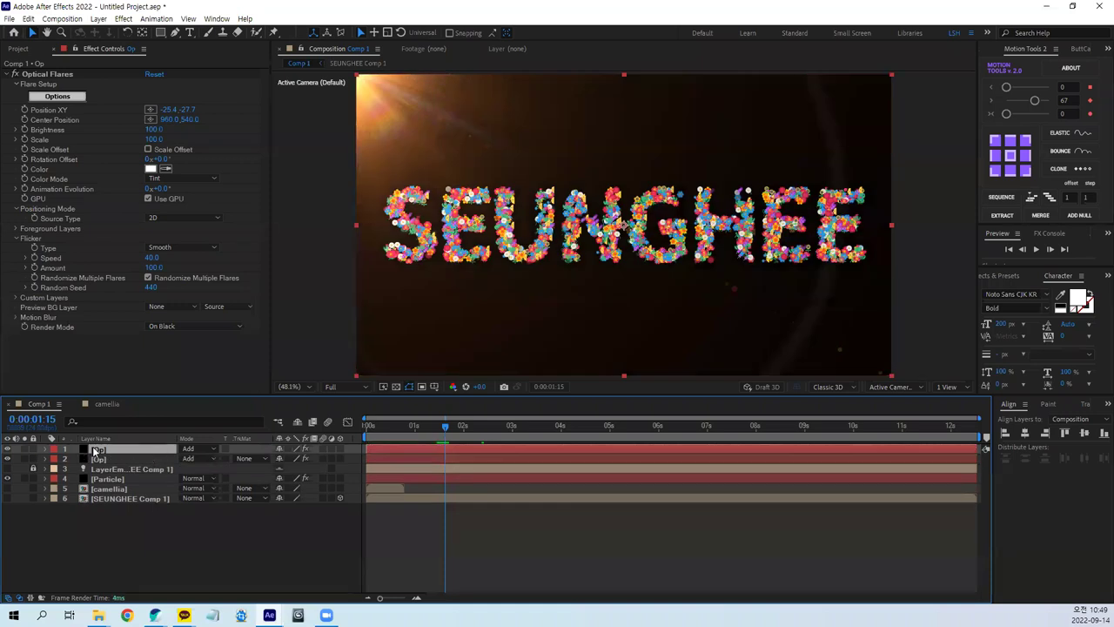
pyautogui.rightClick(103, 450)
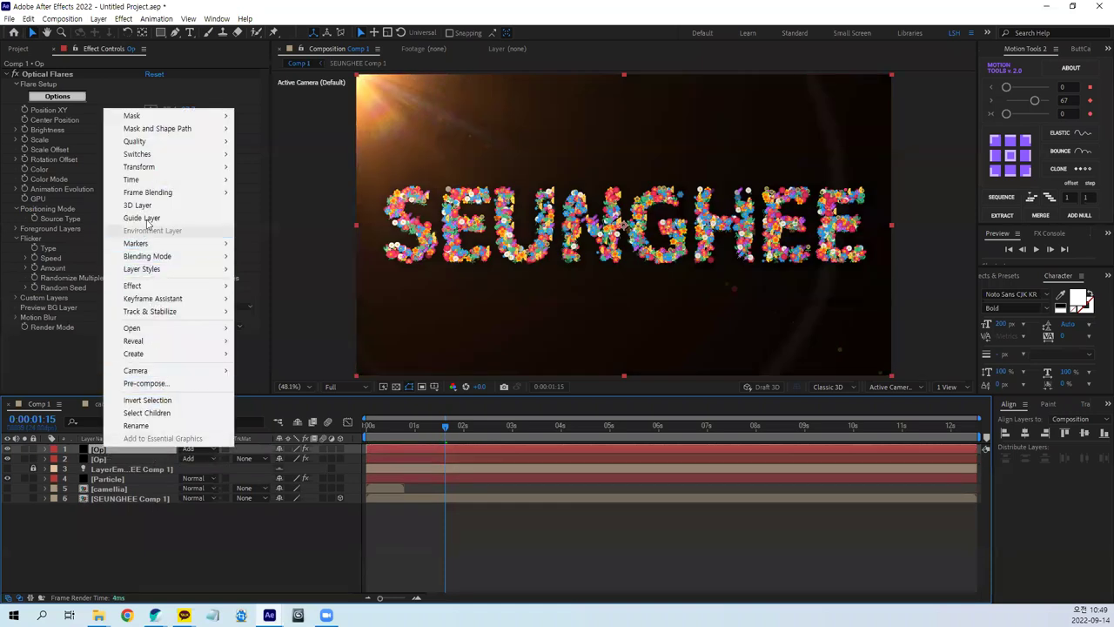
pyautogui.moveTo(157, 169)
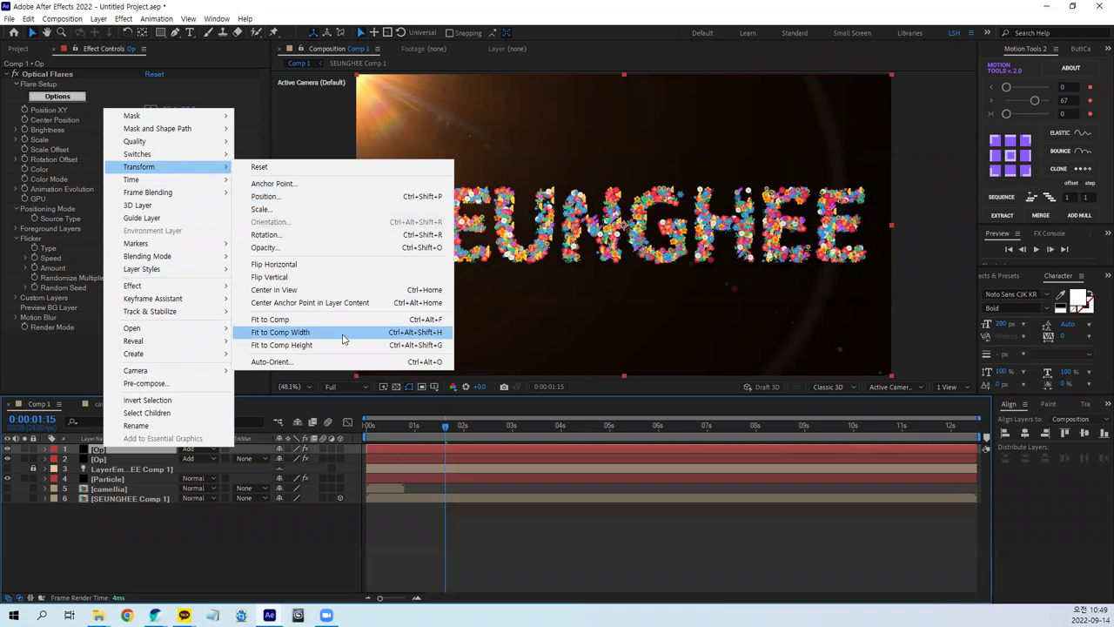
pyautogui.click(316, 267)
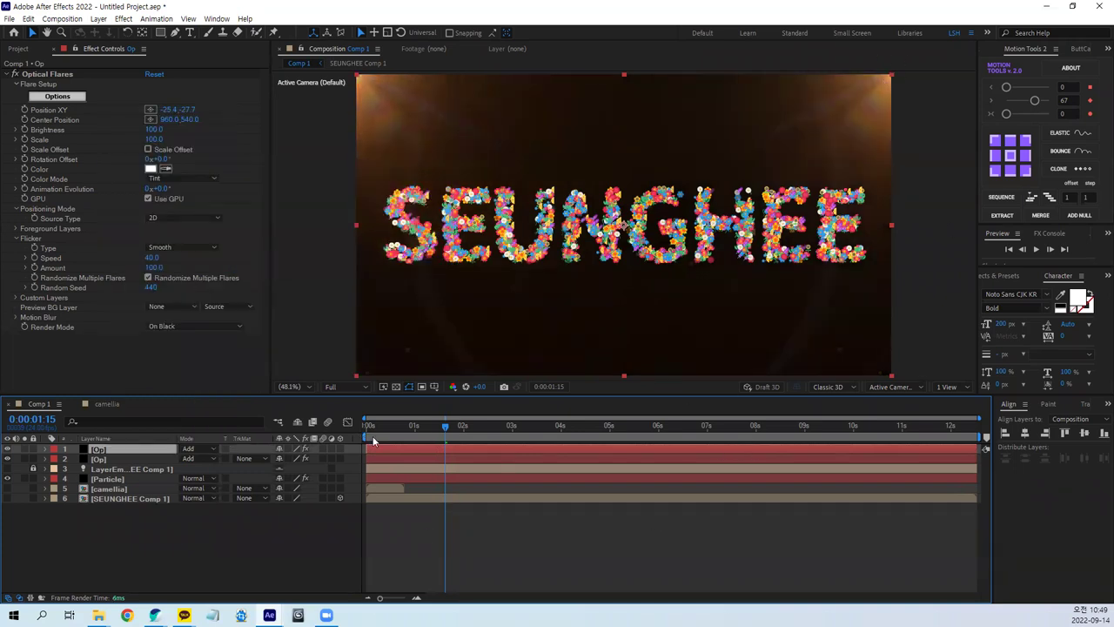
# Preview the two mirrored flares from the first frame and move the current time to 0:00:01:11
pyautogui.press('Home')
pyautogui.press('space')
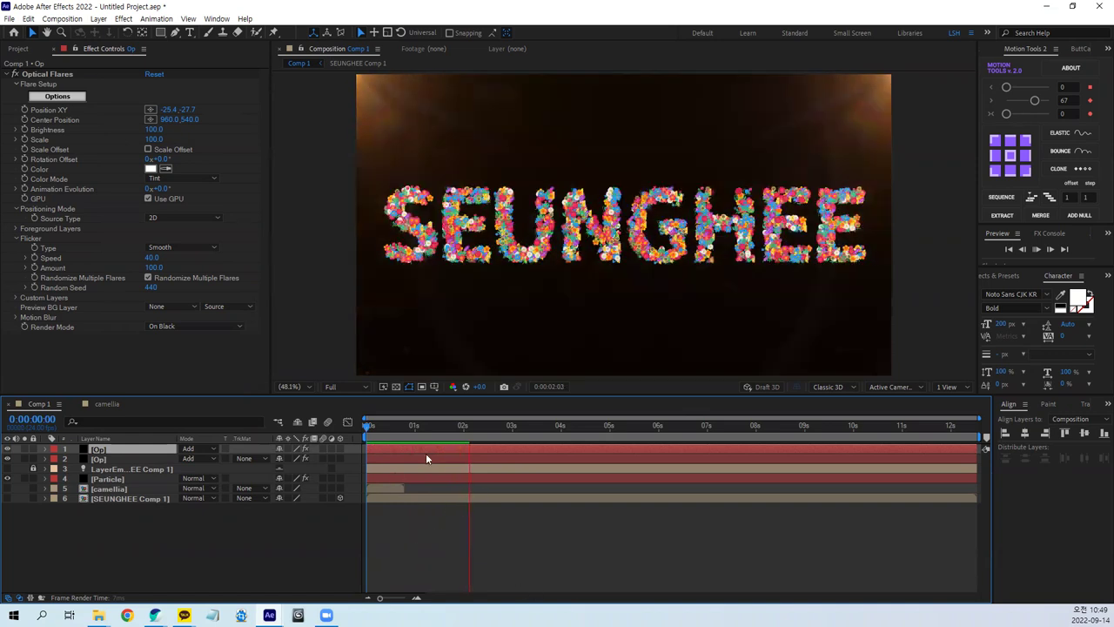
pyautogui.click(436, 430)
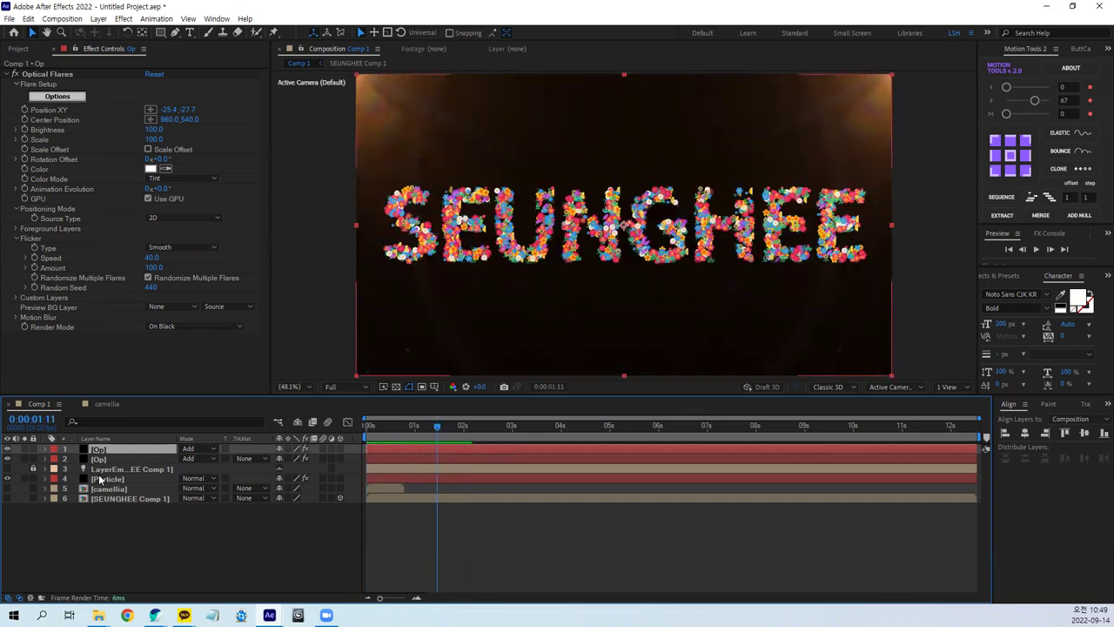
# Add an adjustment layer directly above the Particle layer and apply the Curves effect to it
pyautogui.click(157, 479)
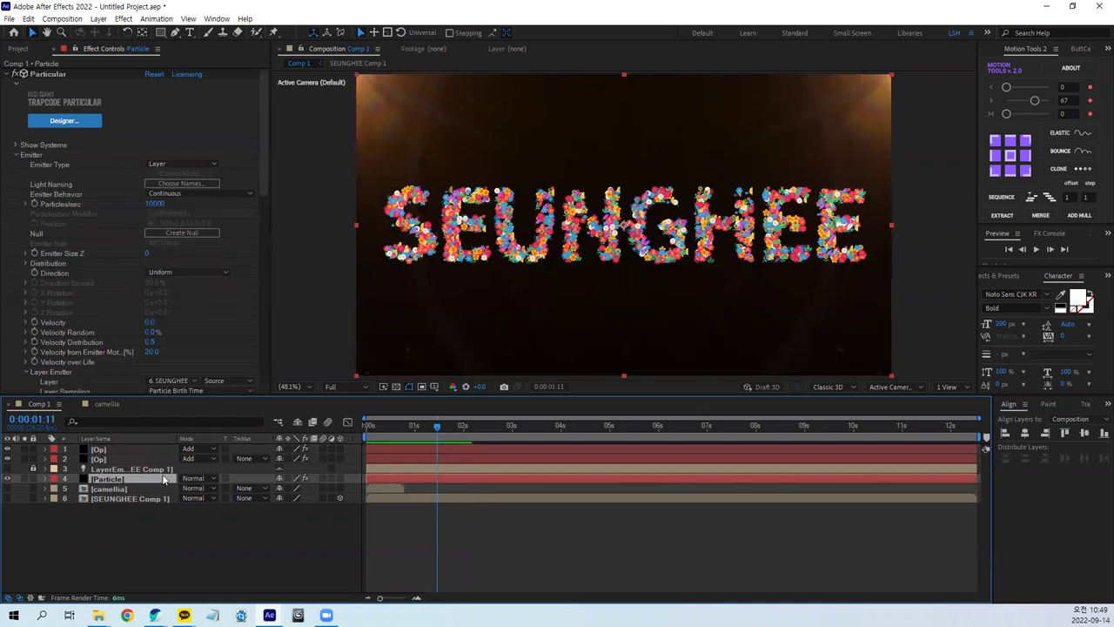
pyautogui.hotkey('ctrl', 'alt', 'y')
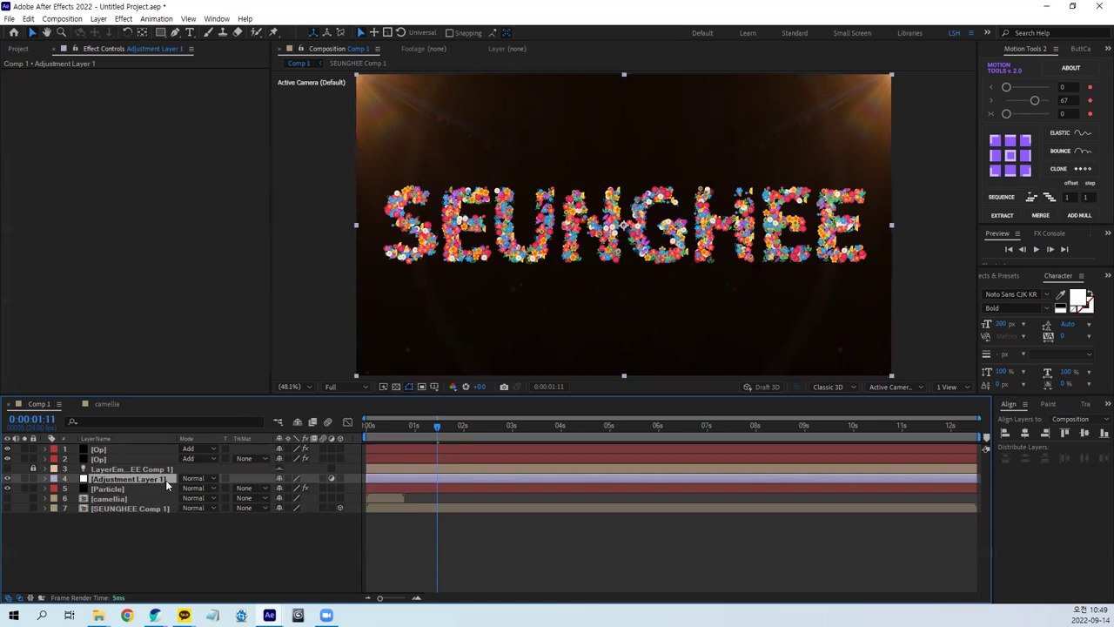
pyautogui.hotkey('ctrl', 'space')
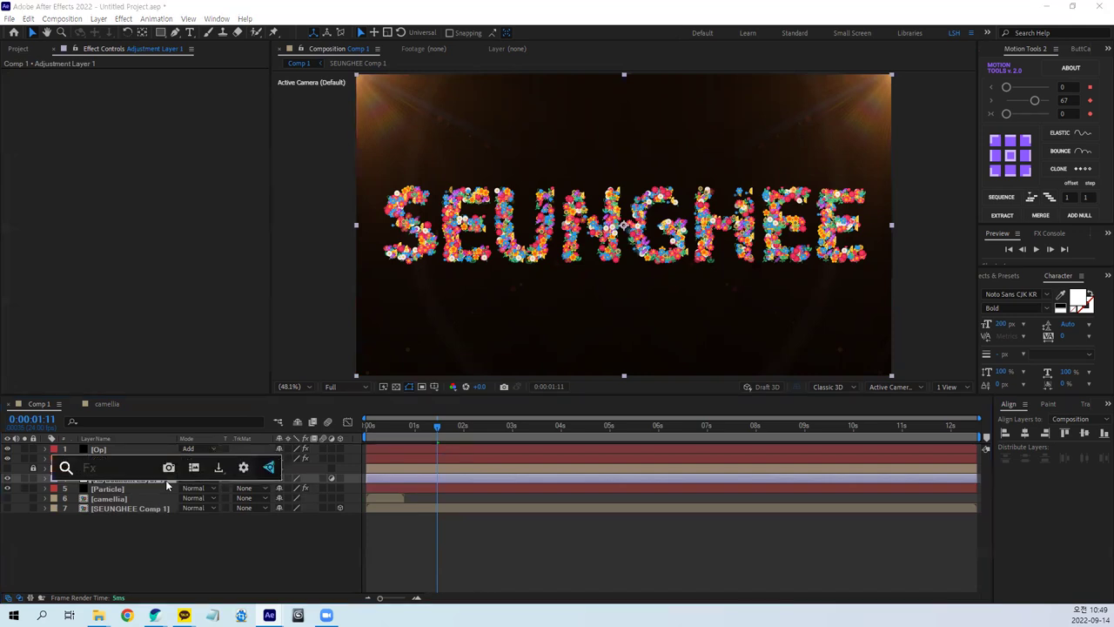
pyautogui.write('cur')
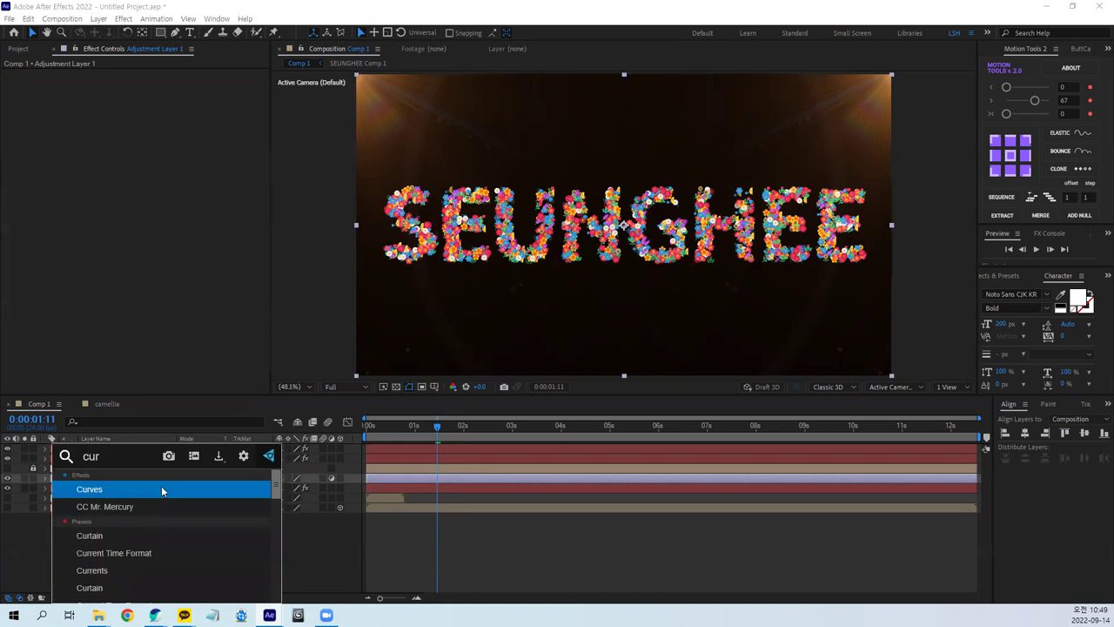
pyautogui.click(162, 490)
# Brighten the flower particles by bowing the RGB curve upward with points in the shadows, midtones and highlights
pyautogui.moveTo(72, 217); pyautogui.dragTo(61, 209)
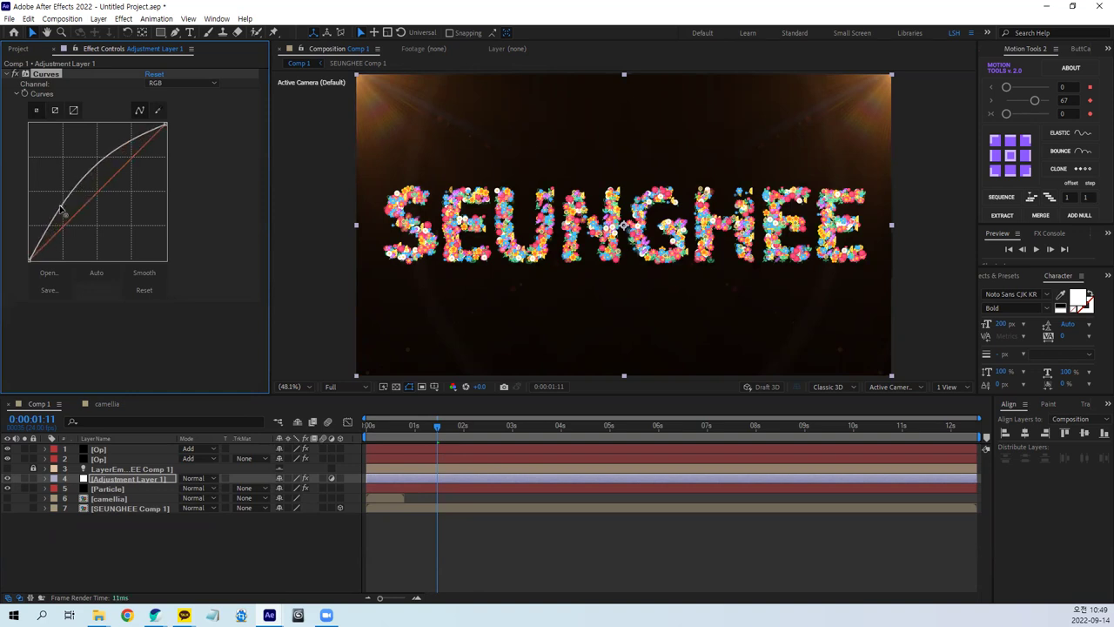
pyautogui.moveTo(126, 144); pyautogui.dragTo(124, 132)
pyautogui.click(59, 220)
pyautogui.moveTo(67, 202); pyautogui.dragTo(90, 172)
# Play the composition from the first frame to check the brightened flowers, stopping at about 0:00:02:11
pyautogui.click(436, 424)
pyautogui.press('Home')
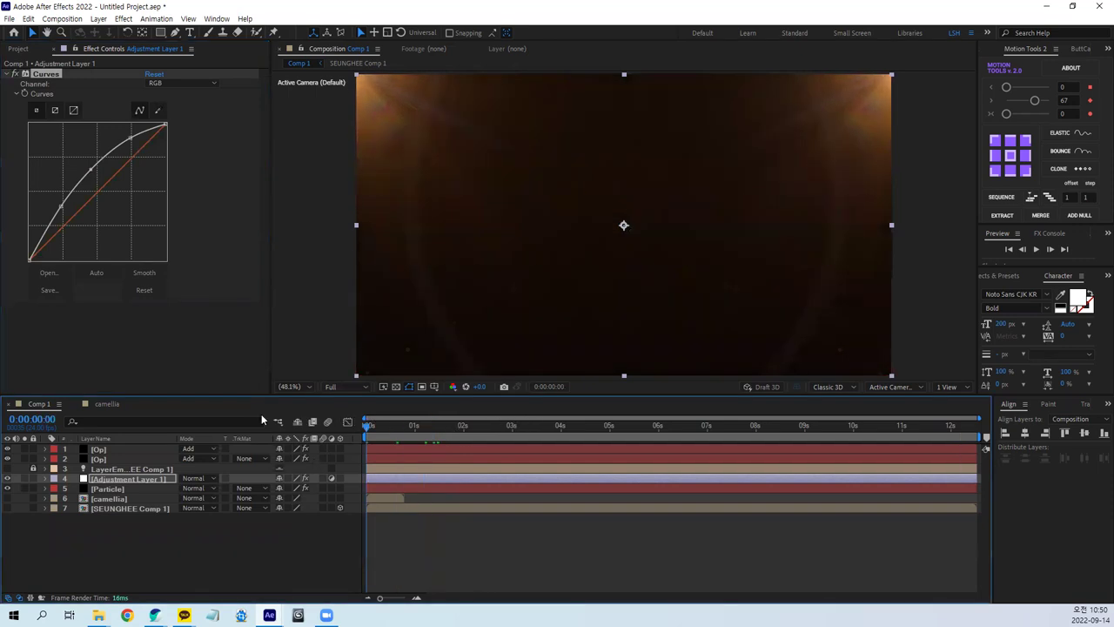
pyautogui.press('space')
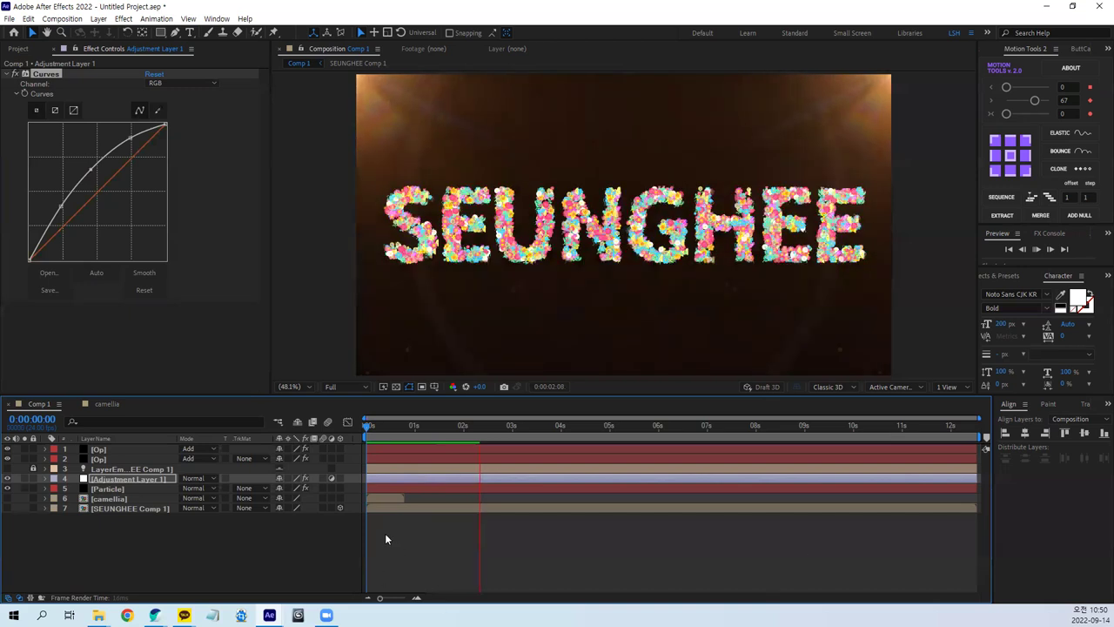
pyautogui.press('space')
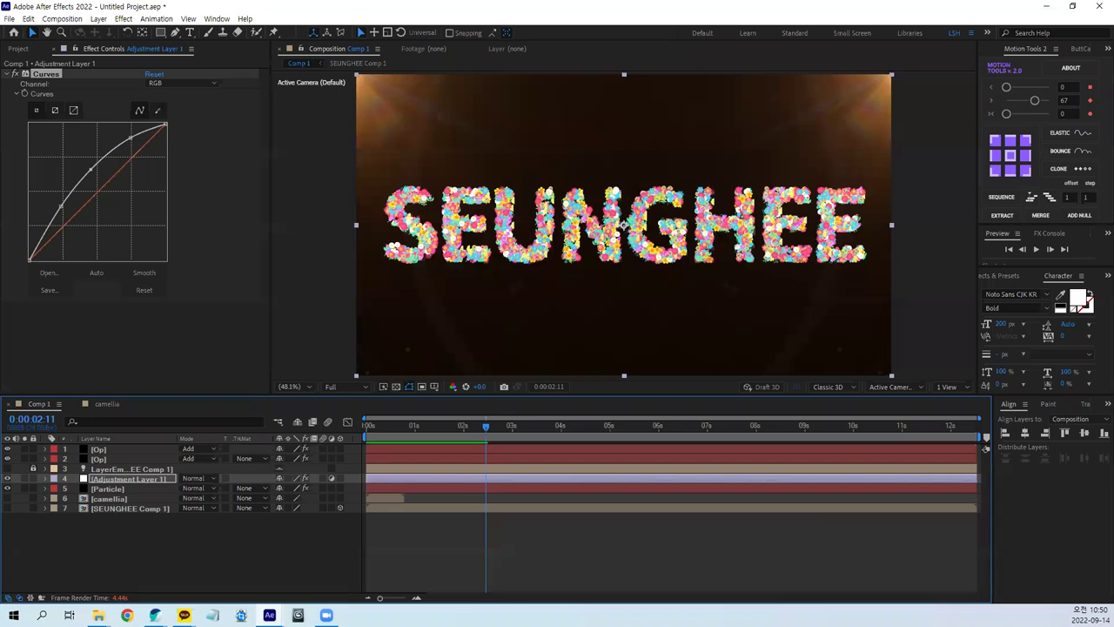